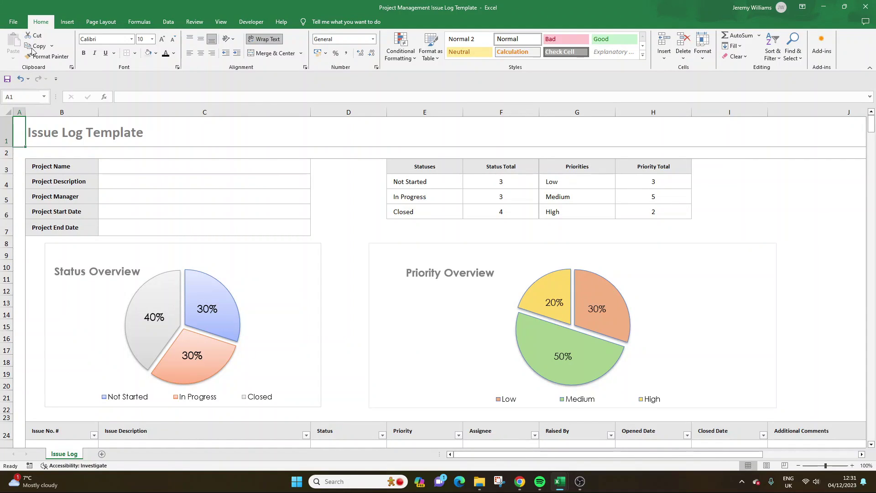
Step: Scroll up and down through the finished Issue Log Template to review its layout
scroll(112, 191, down, 3)
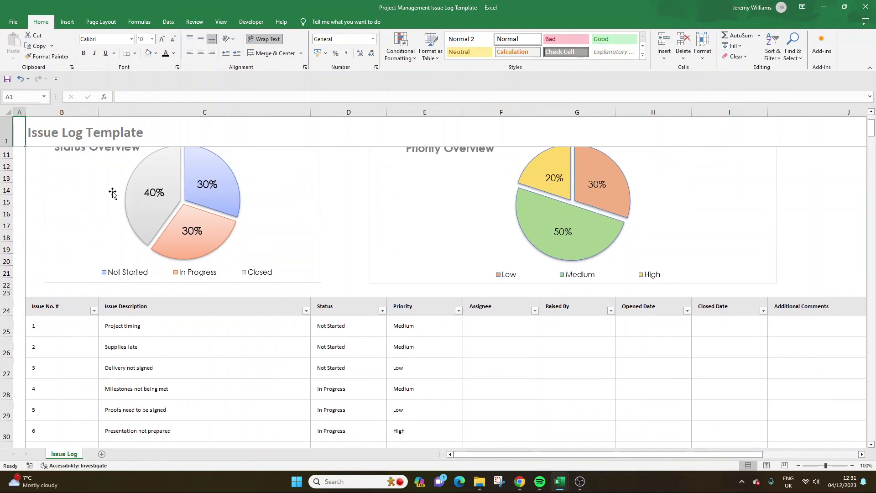
scroll(112, 191, down, 3)
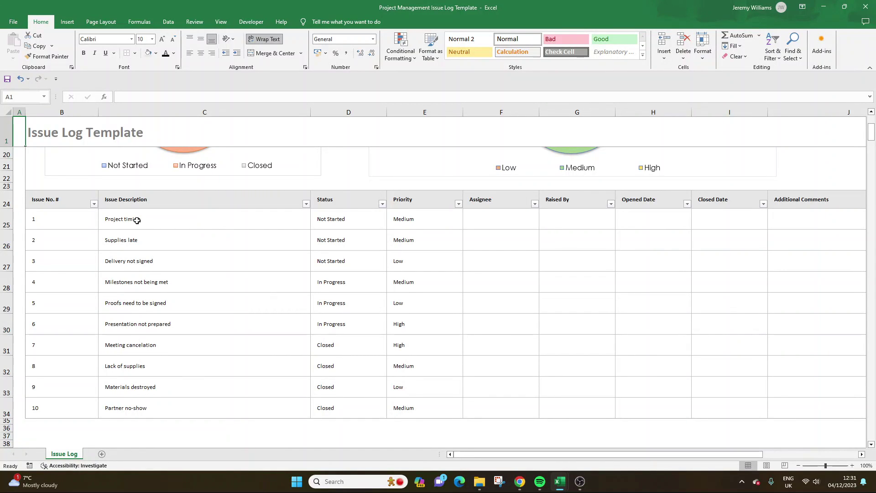
scroll(136, 220, up, 2)
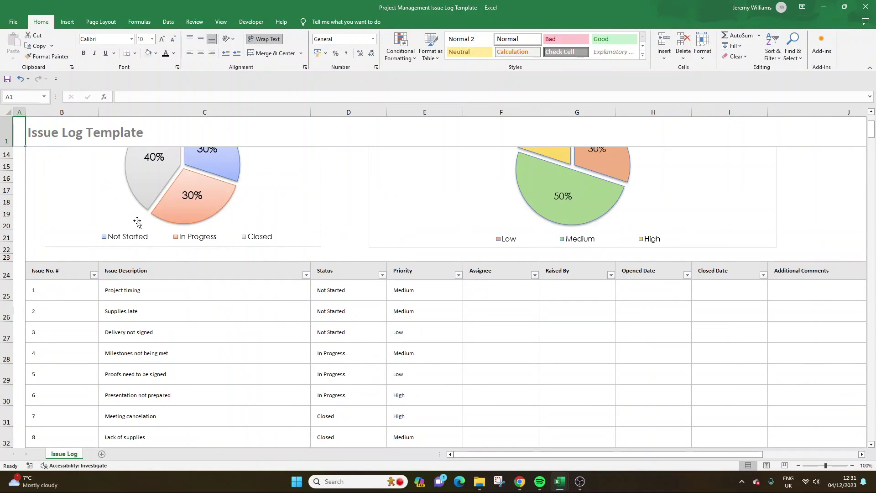
scroll(137, 223, up, 4)
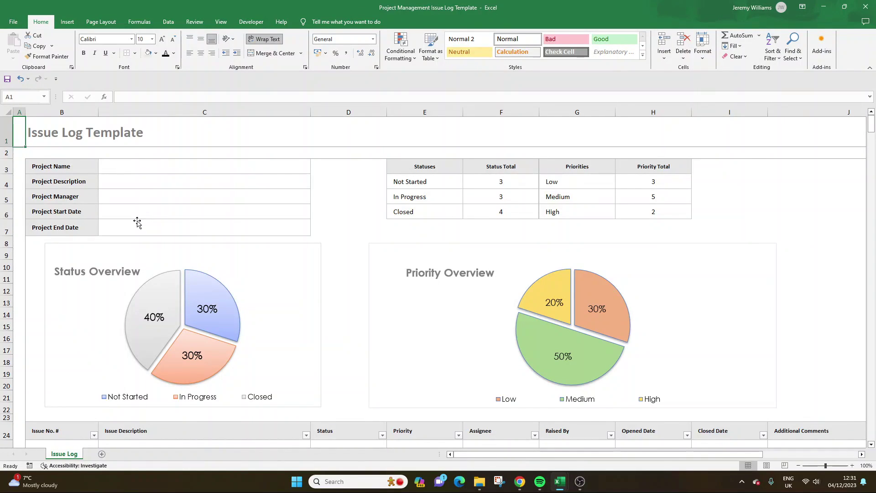
scroll(137, 222, down, 3)
scroll(166, 231, up, 3)
Step: Switch from the Issue Log Template to the blank Book2 workbook
mouse_move(559, 481)
click(612, 429)
click(110, 164)
Step: Enter 'Issue Log Template' in A1 and make it bold at 28 pt
click(37, 122)
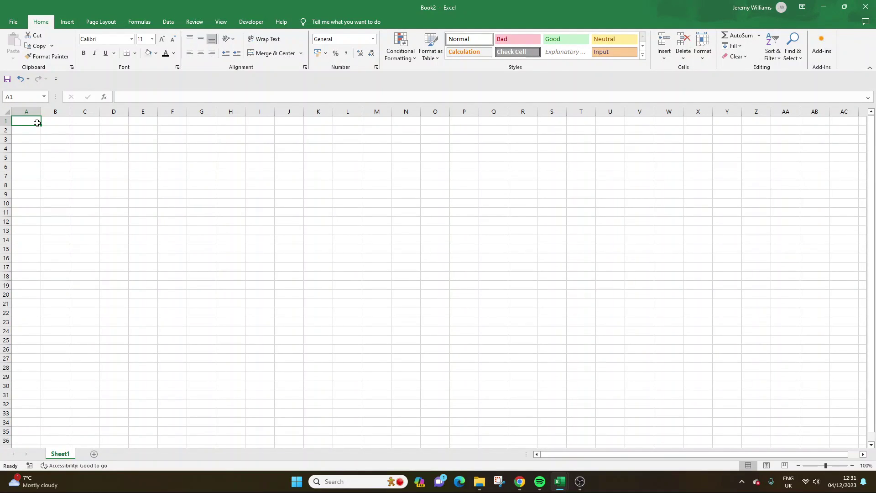
text(Issu)
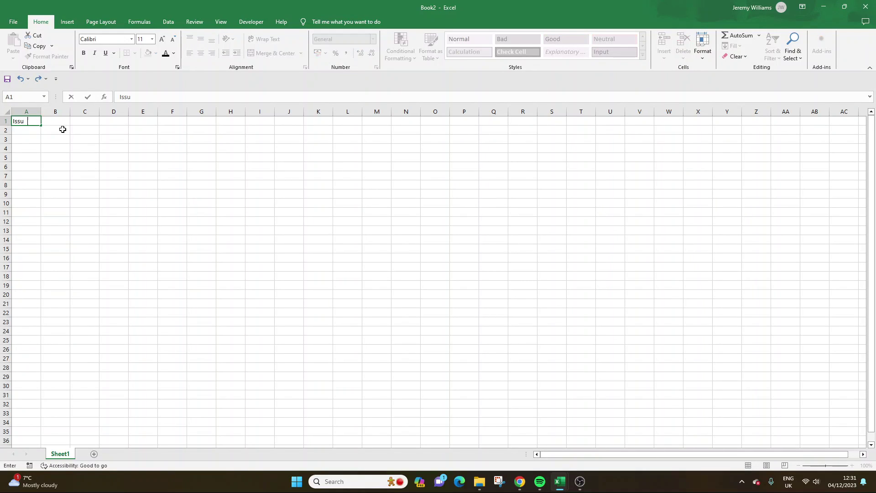
text(e Log Template)
key(Return)
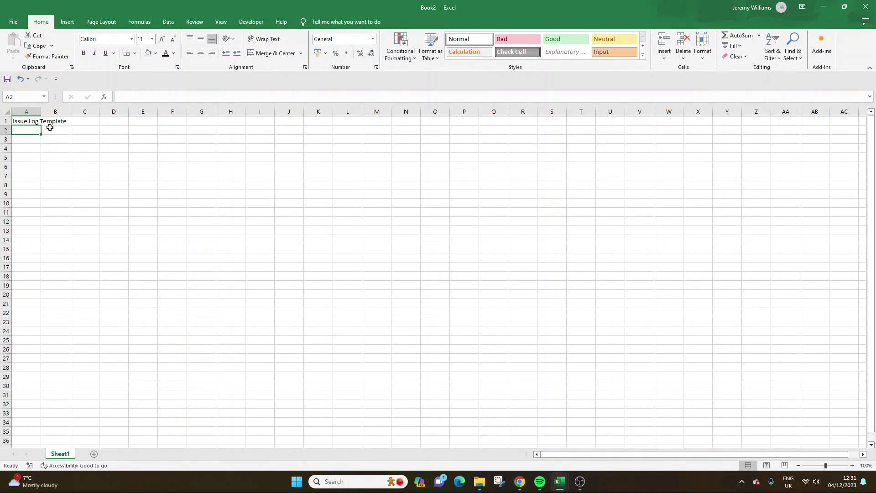
click(30, 122)
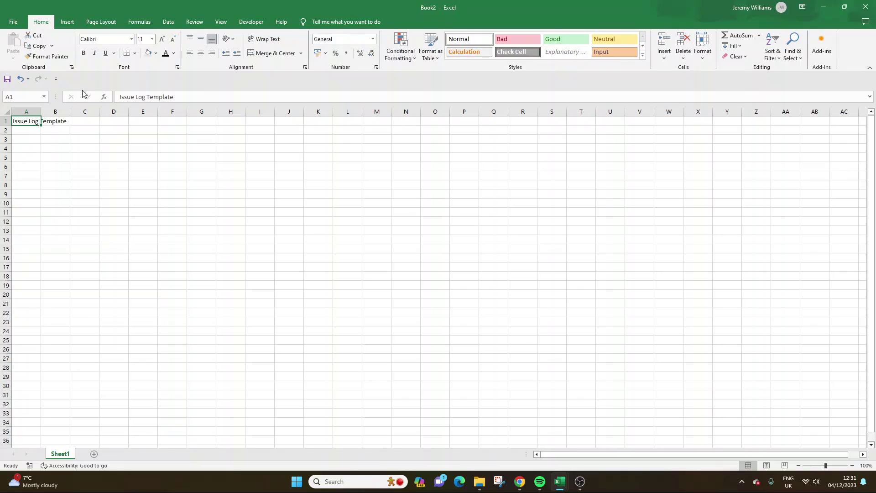
click(84, 53)
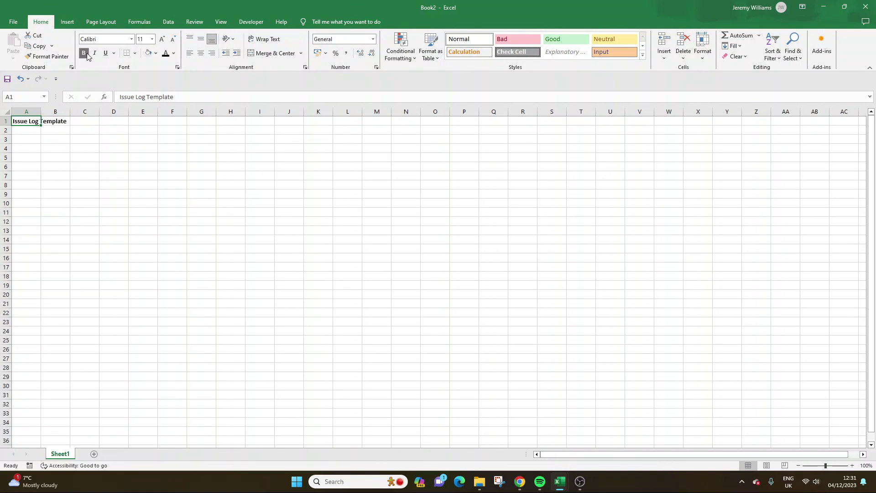
click(162, 39)
click(162, 40)
click(162, 40)
click(162, 39)
click(162, 40)
click(161, 40)
click(162, 40)
click(162, 40)
click(162, 40)
click(91, 128)
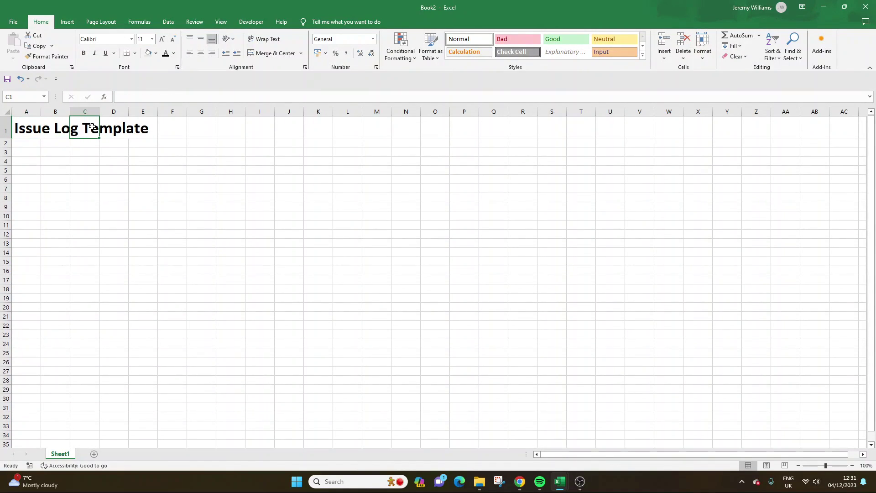
Step: Colour the A1 title text grey
click(47, 126)
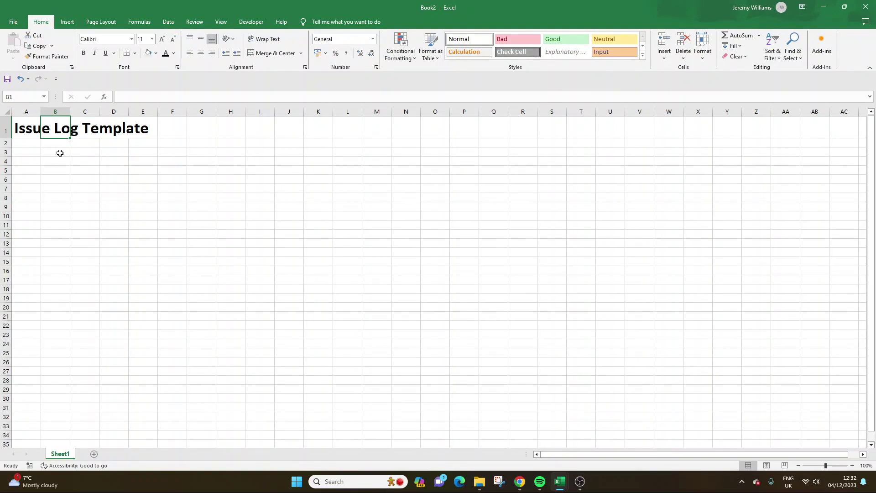
click(53, 151)
click(37, 134)
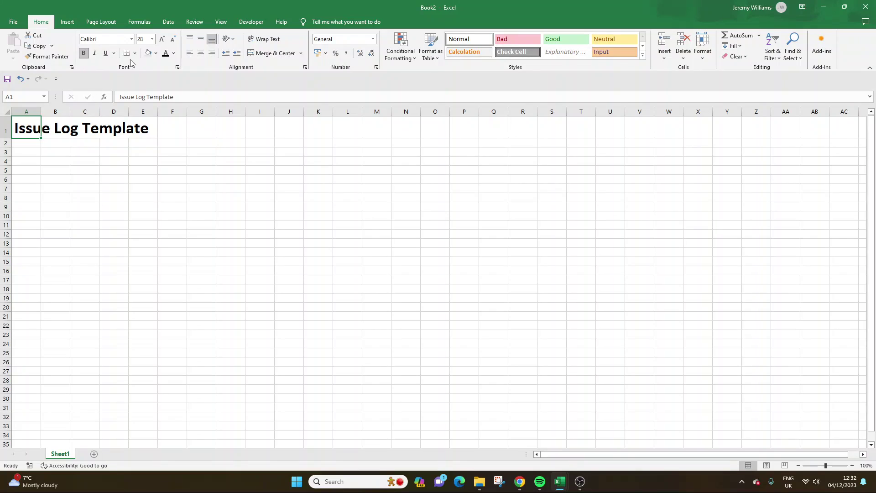
click(176, 53)
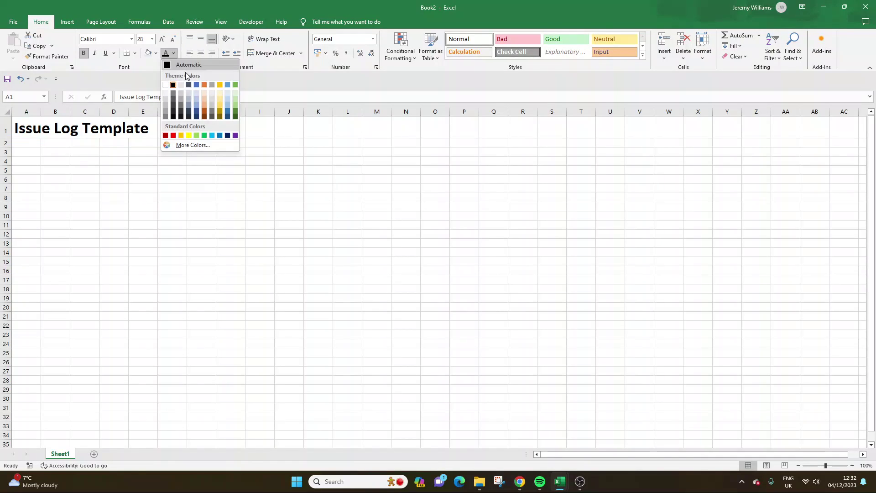
click(182, 102)
click(135, 155)
click(42, 131)
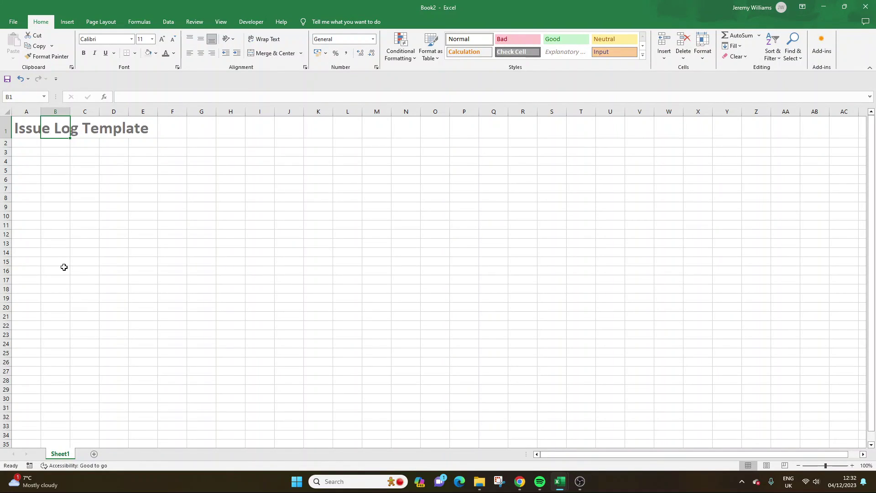
click(37, 142)
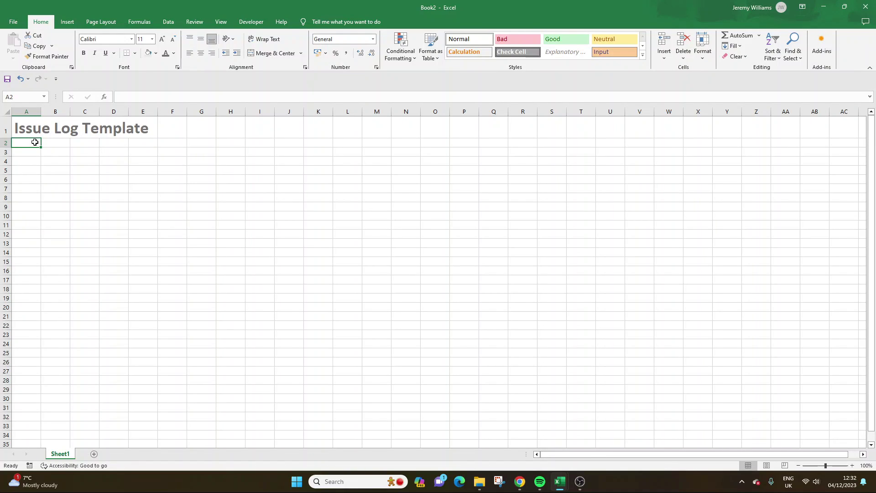
Step: Enter 'Project Name', 'Project Decription' and 'Project Manager' in B3:B5
key(Return)
key(Right)
text(Project N)
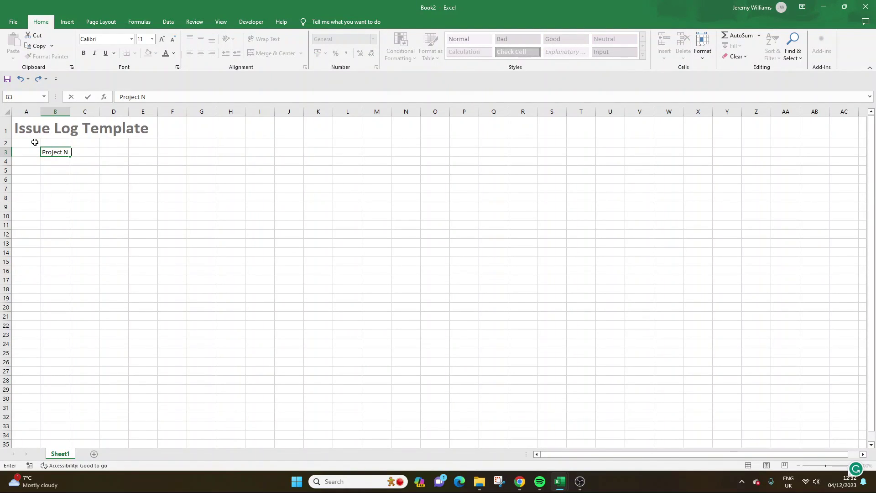
text(am)
key(Return)
key(Up)
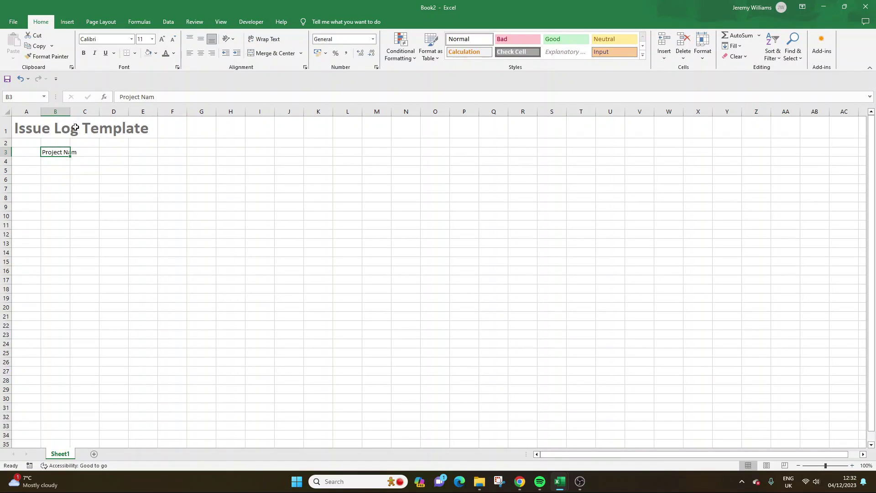
click(173, 98)
text(e)
key(Return)
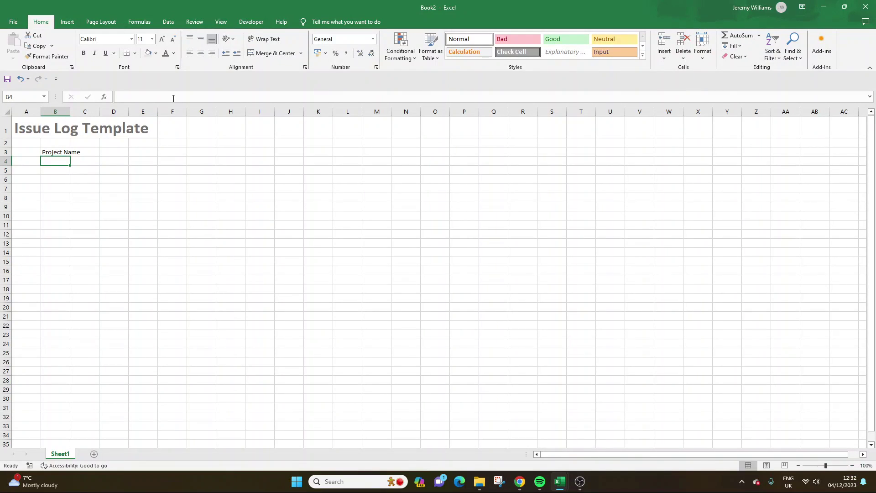
text(Project De)
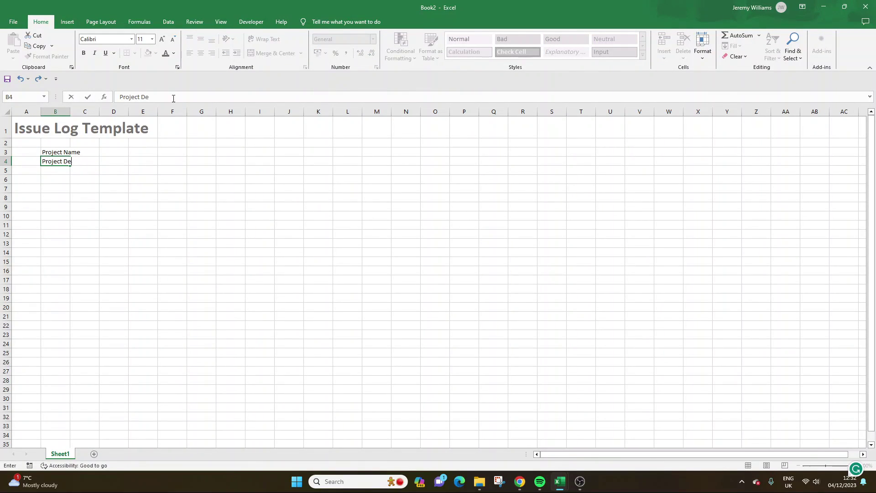
text(cription)
key(Return)
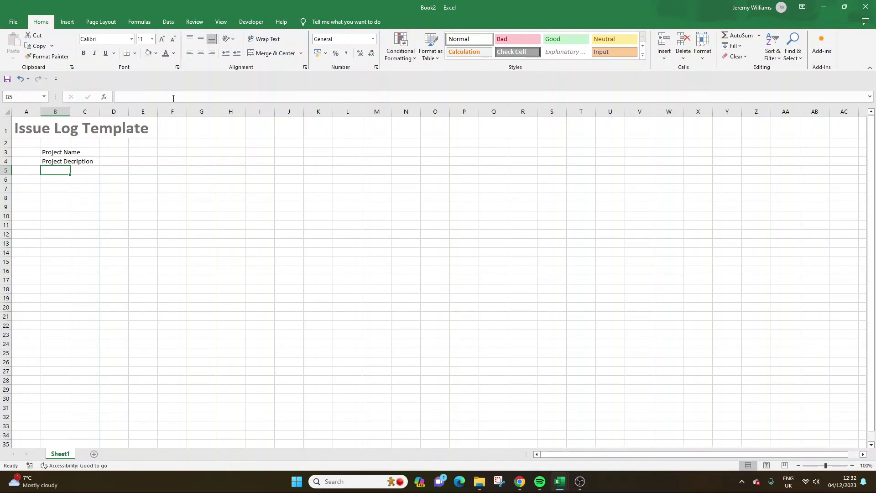
text(Project Manager)
key(Return)
Step: Add 'Project Start Date' and 'Project End Date' in B6:B7 and widen column B
text(Project Sta)
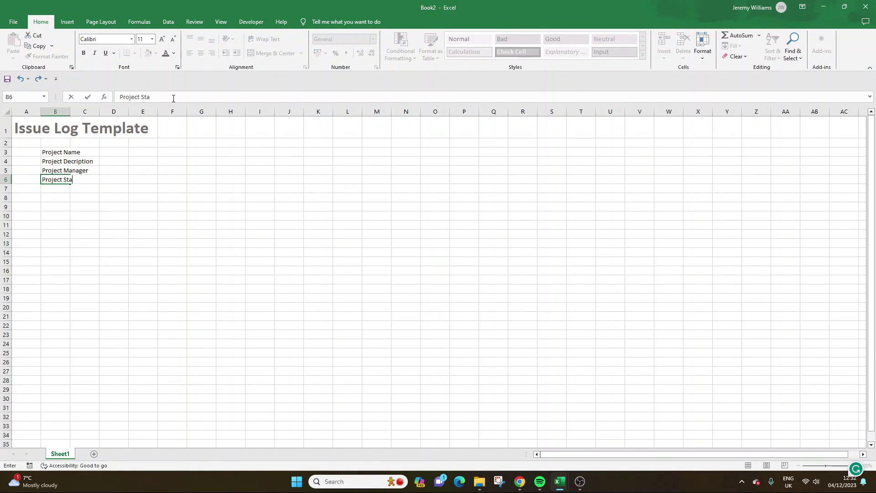
text(rt)
key(Return)
text(Project D)
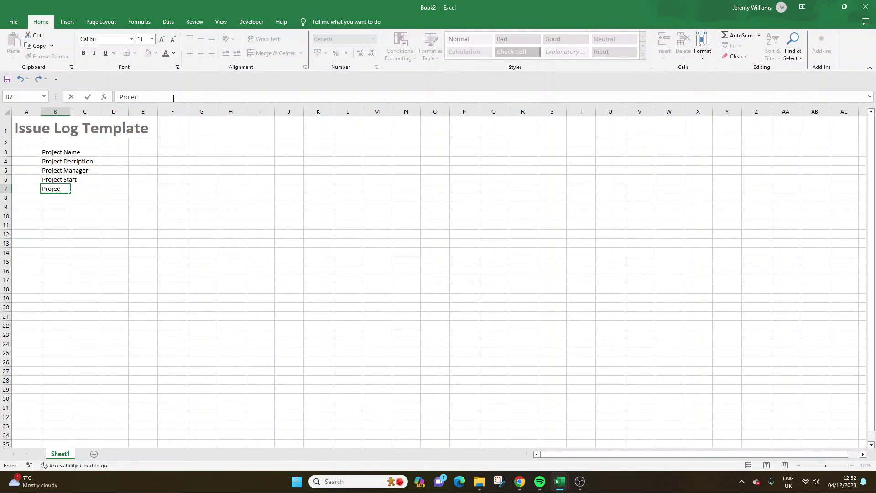
key(BackSpace)
key(BackSpace)
text(End Date)
key(Return)
click(63, 179)
click(184, 93)
text(Date)
key(Return)
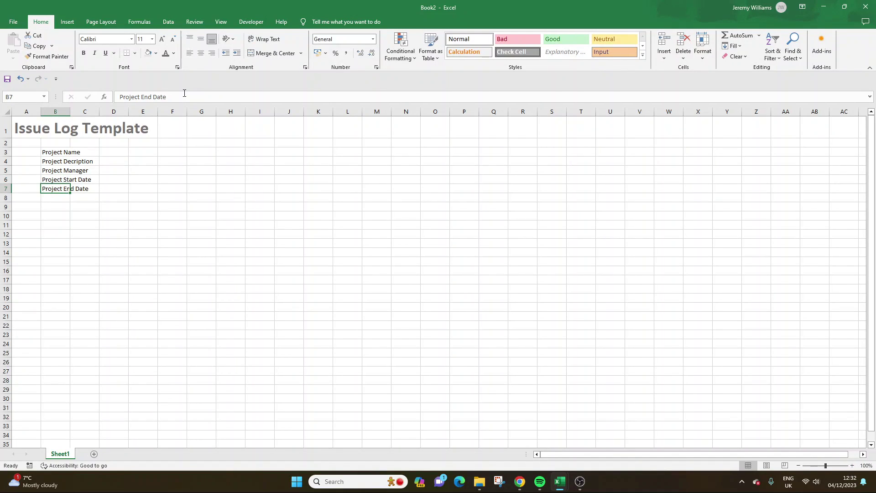
drag(65, 153, 64, 188)
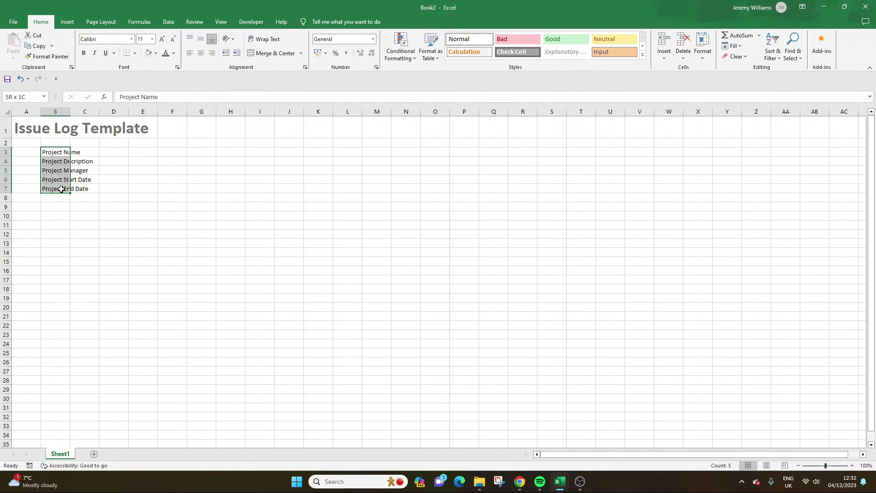
drag(70, 112, 93, 114)
Step: Add a Duration label in B8 with =DAYS(C7,C6) in C8
click(80, 191)
click(81, 197)
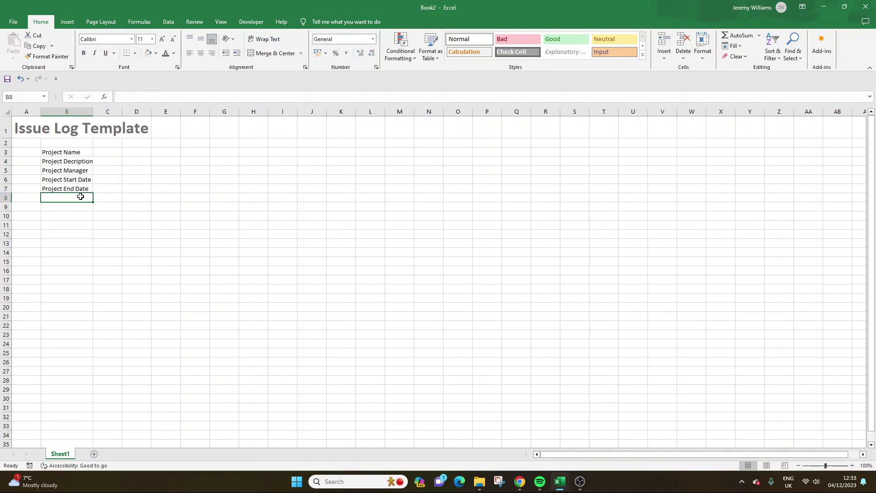
text(Duration)
key(Return)
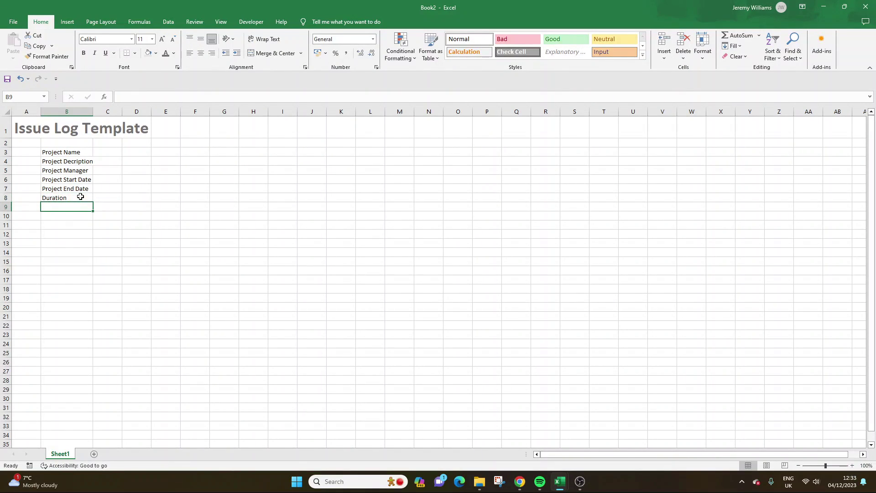
key(Up)
key(Right)
text(=days()
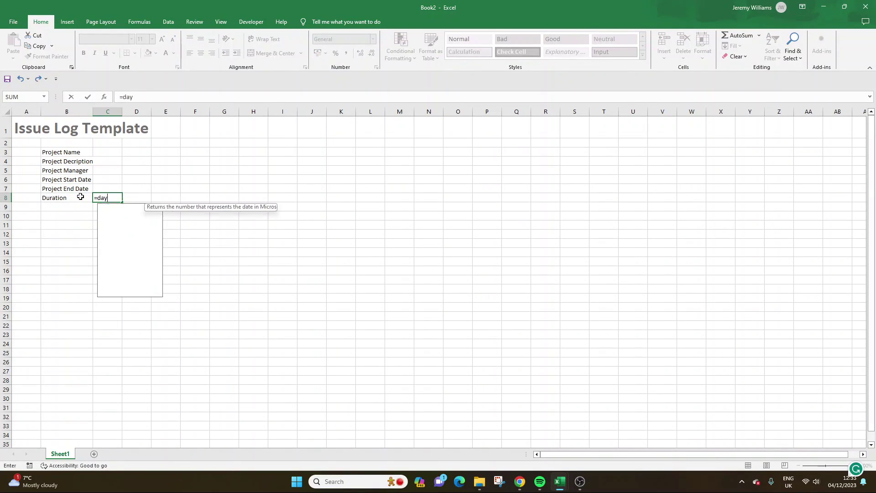
click(112, 189)
text(,)
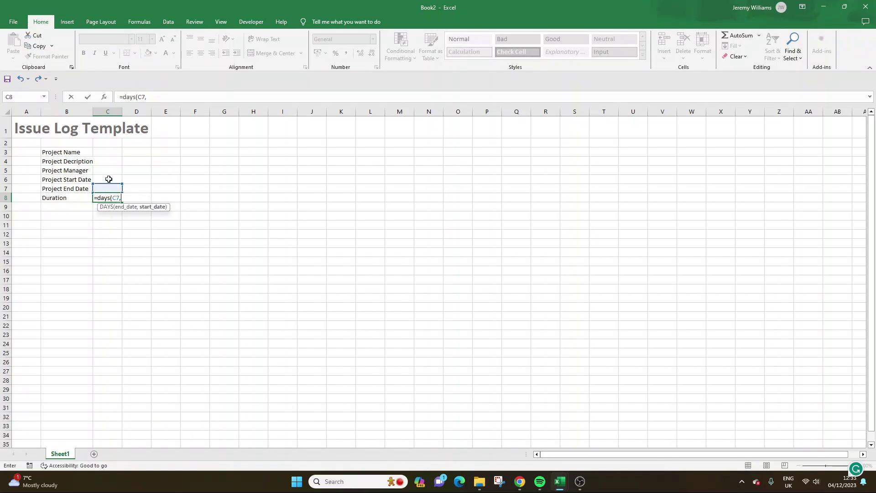
click(110, 180)
key(Return)
click(114, 198)
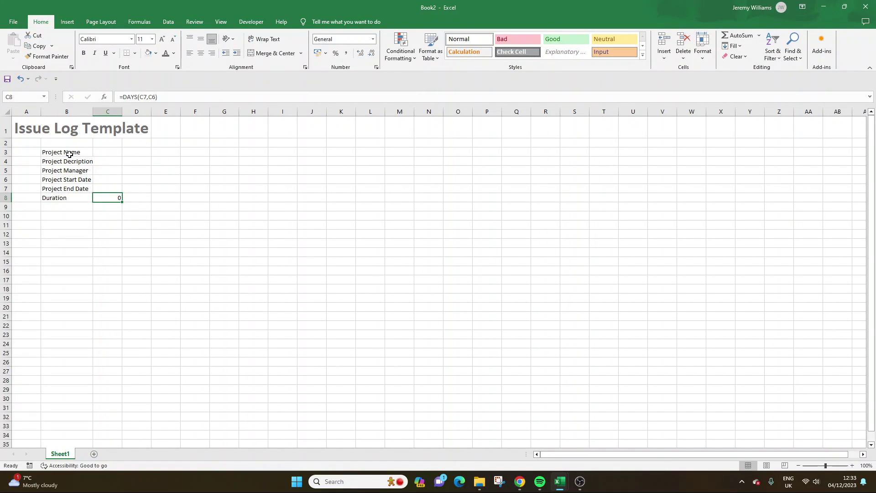
Step: Bold the project info labels and border the Project Name row
drag(102, 180, 80, 198)
click(133, 215)
click(79, 151)
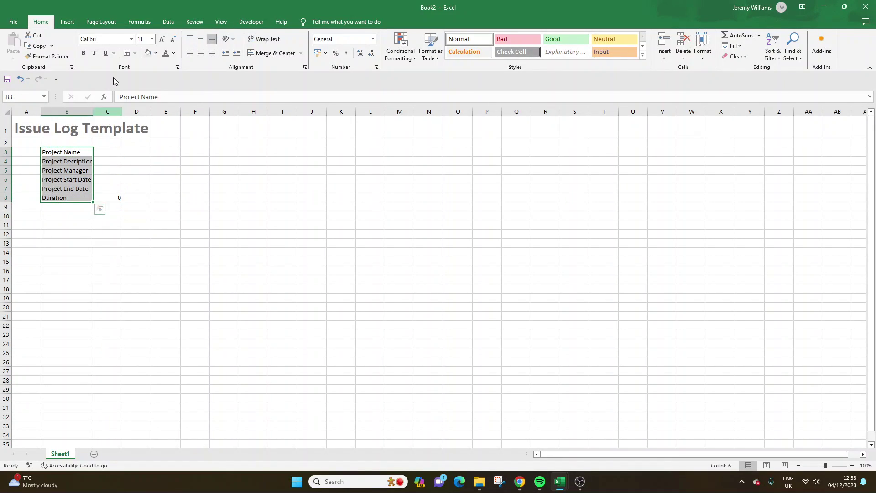
click(83, 53)
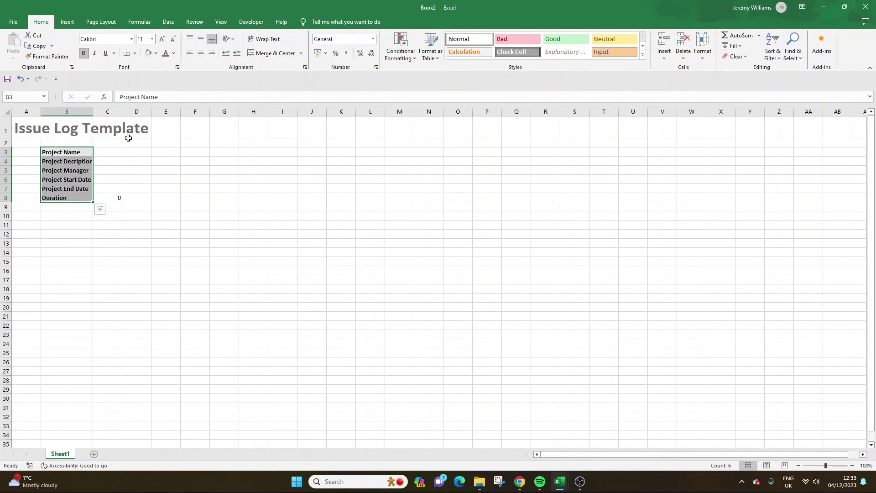
drag(113, 197, 112, 151)
click(135, 53)
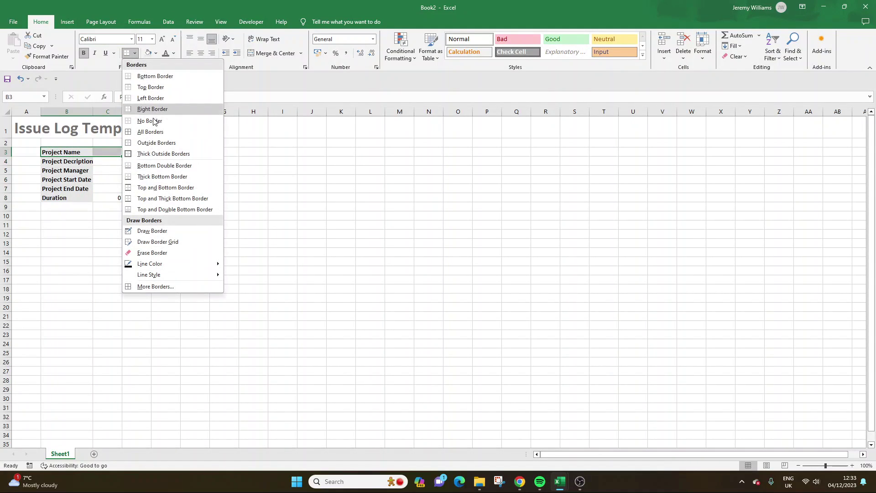
click(137, 131)
click(78, 163)
Step: Apply All Borders to the remaining rows through Duration and autofit column B
drag(100, 163, 107, 180)
click(128, 53)
click(128, 53)
click(128, 53)
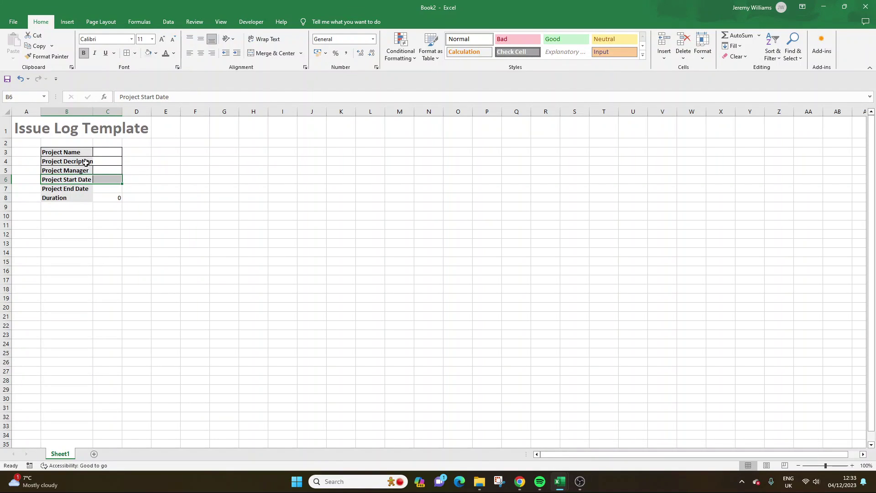
click(87, 162)
double_click(93, 111)
drag(83, 188, 109, 198)
click(128, 53)
click(128, 53)
click(150, 188)
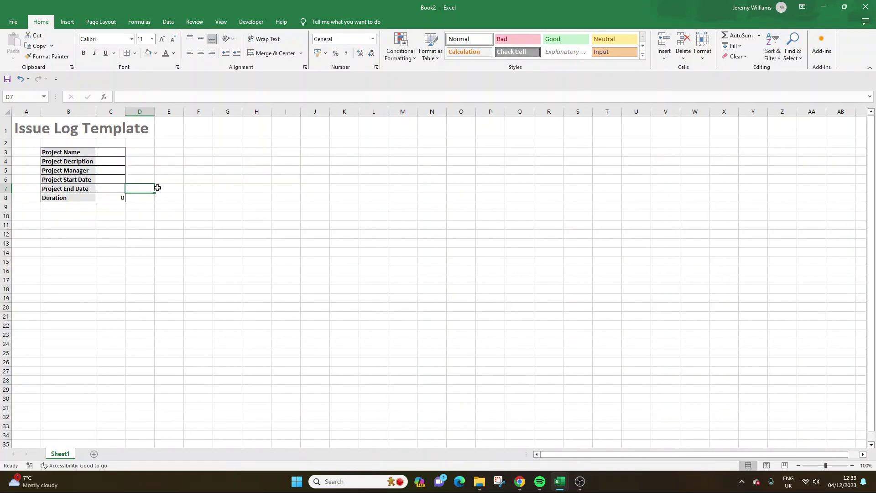
drag(152, 169, 171, 170)
click(225, 160)
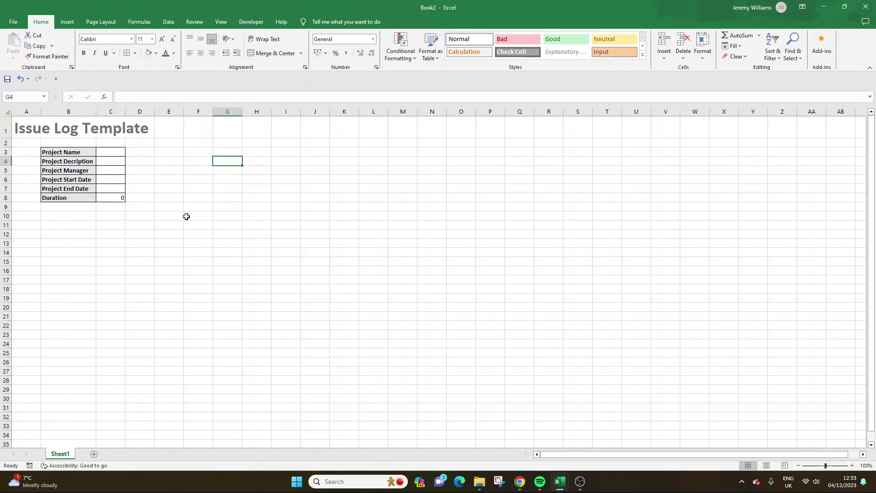
click(286, 150)
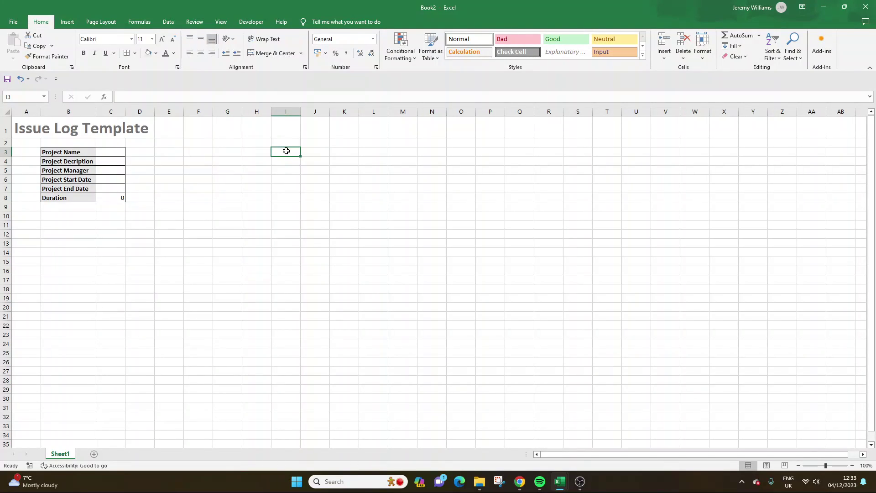
Step: Enter the headers 'Statuses' in I3 and 'Status Total' in J3
text(Status)
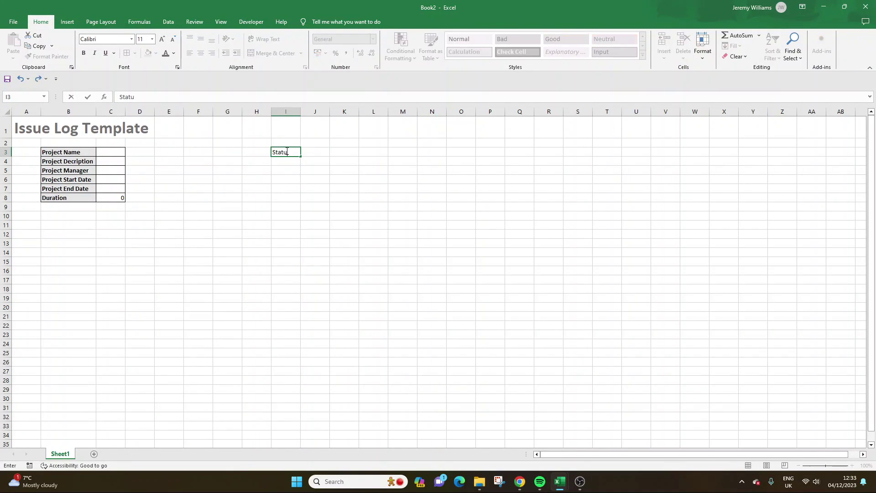
key(Return)
click(286, 151)
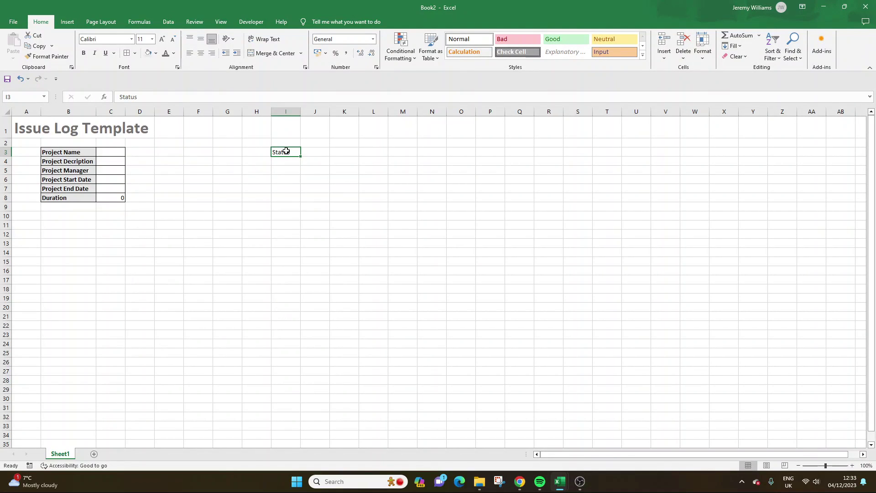
double_click(292, 151)
key(Return)
key(Right)
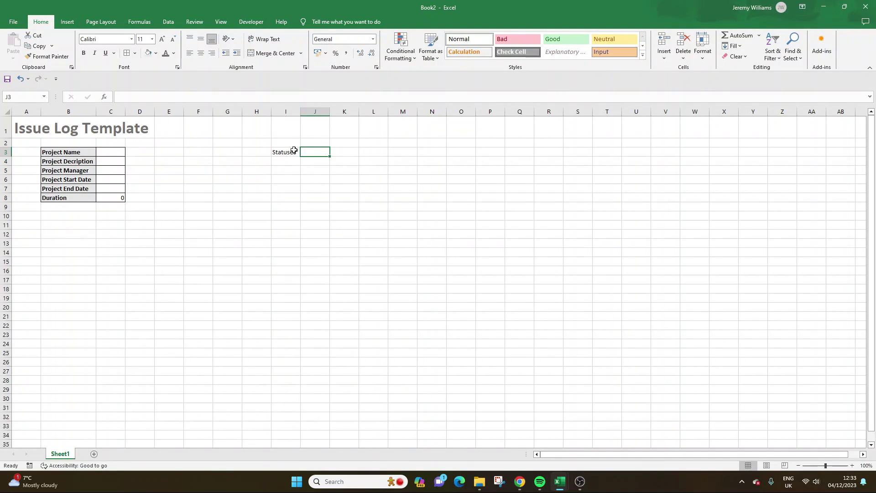
text(Status Total)
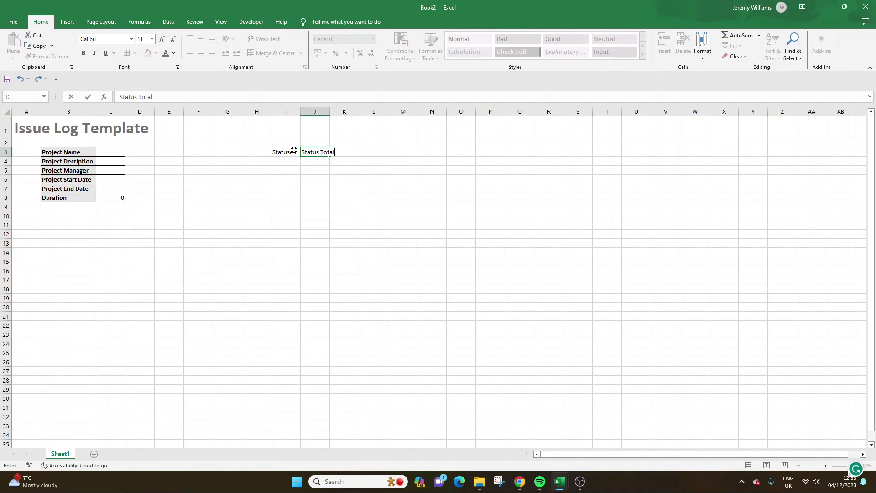
key(Right)
Step: Add 'Prorities' in K3 and 'Priority' in L3, autofitting column J
text(Pr)
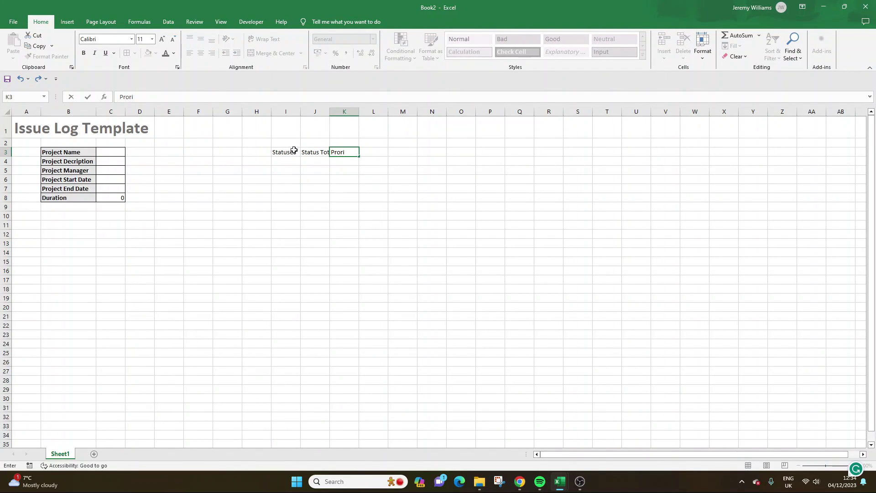
text(ori)
key(BackSpace)
text(ities)
key(Return)
key(Up)
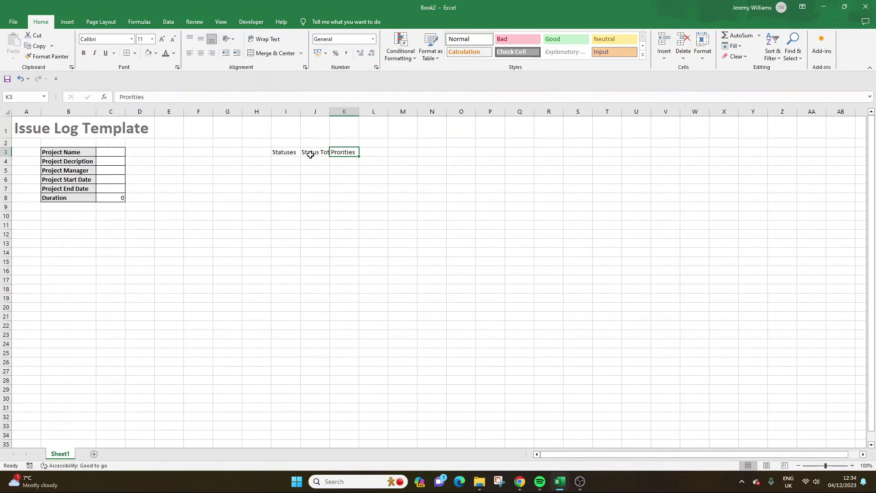
click(316, 154)
double_click(330, 111)
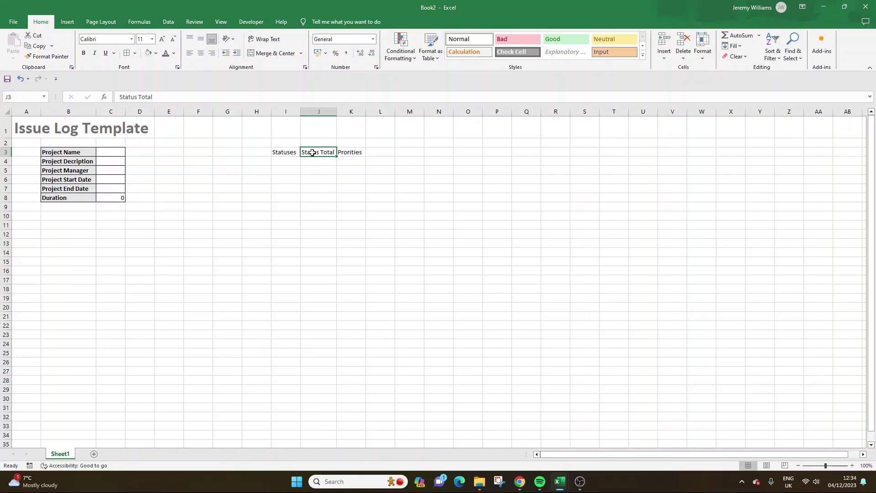
click(371, 152)
text(Priority)
key(Return)
Step: List Not Started, In Progress and Closed in I4:I6 and autofit column I
click(299, 163)
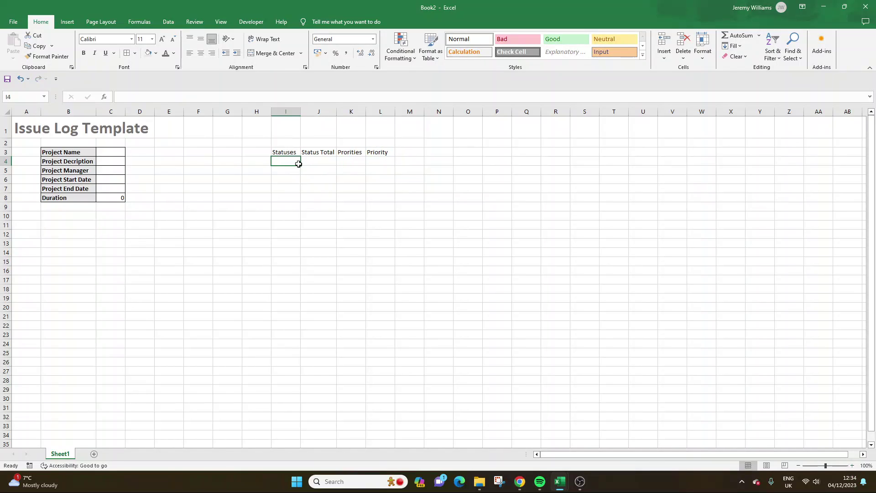
text(Not Started)
key(Return)
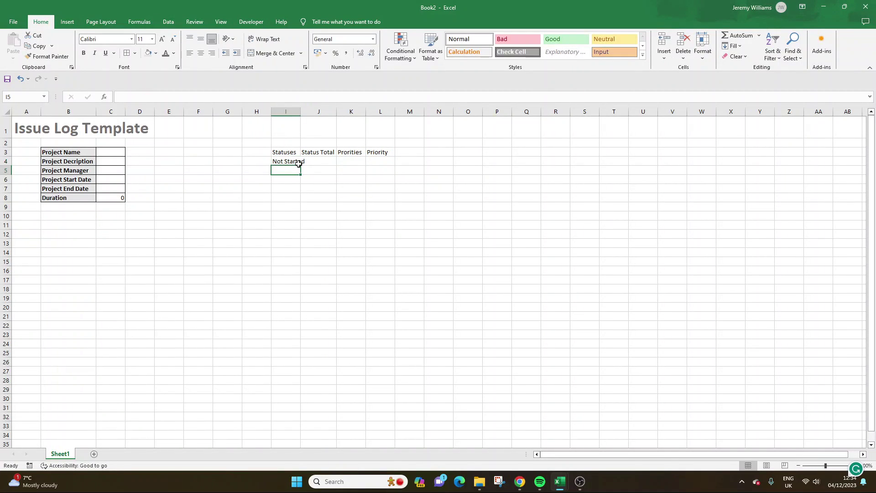
text(In Progre)
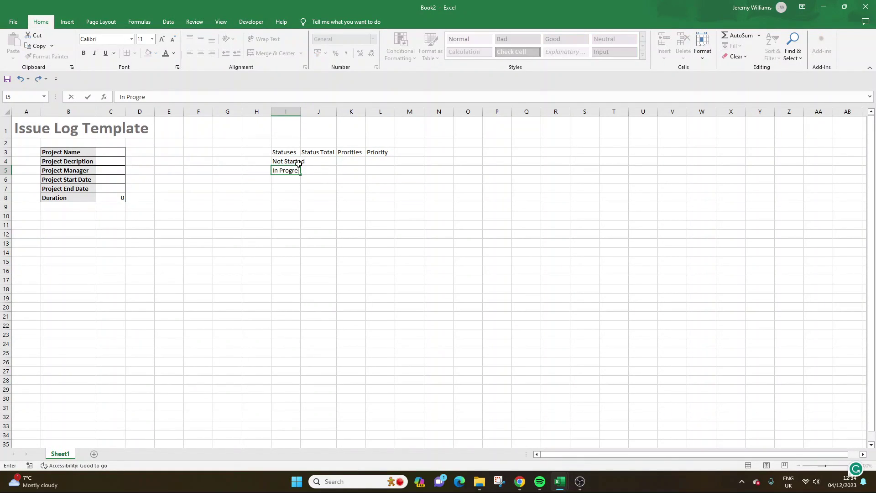
text(ss)
key(Return)
text(Cl)
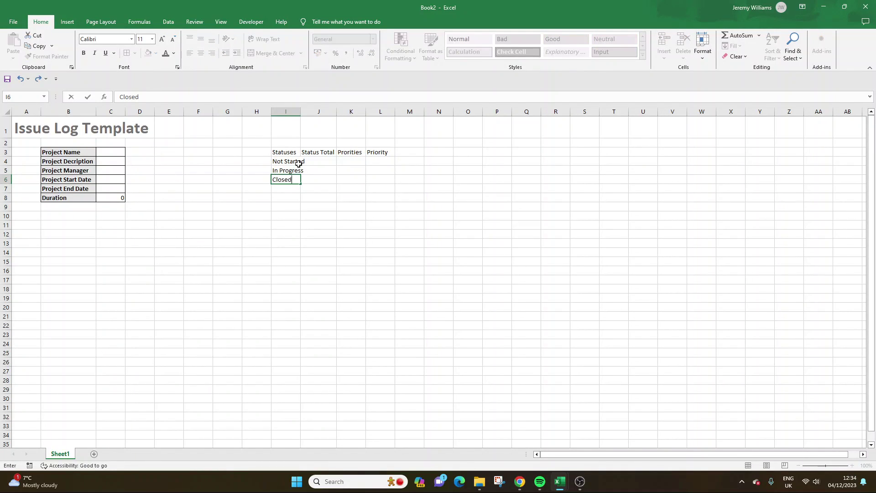
text(osed)
key(Return)
drag(298, 164, 298, 181)
double_click(300, 111)
Step: List the priorities Low, Medium and High in K4:K6
click(319, 160)
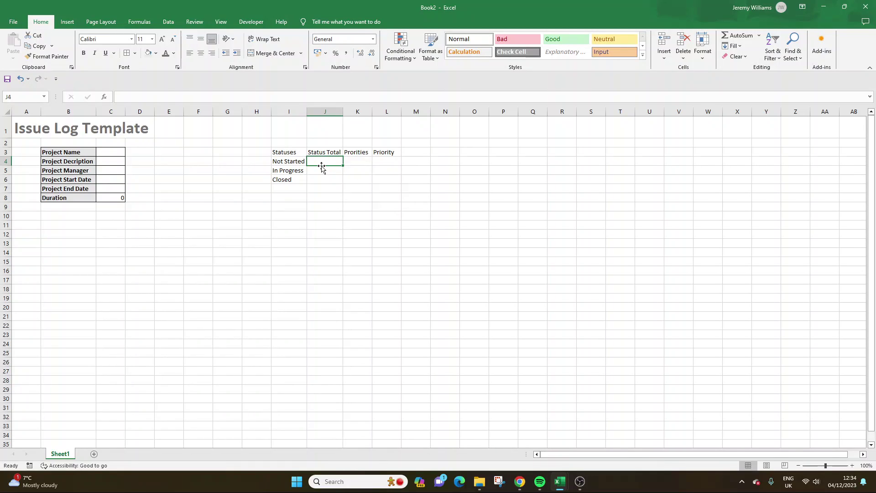
key(Right)
text(Low)
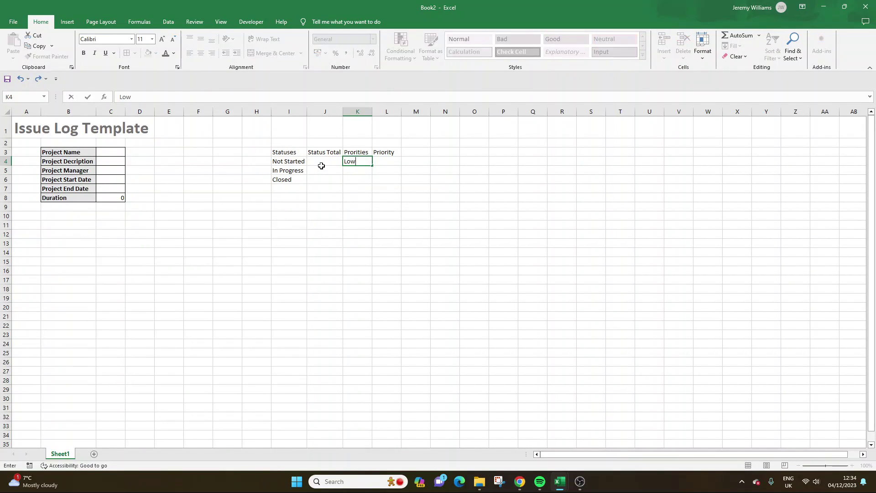
key(Return)
text(Medou)
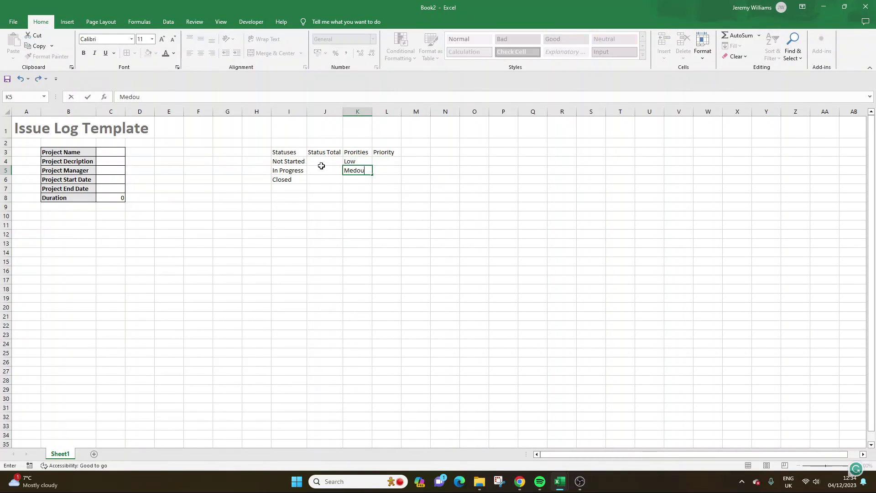
key(BackSpace)
text(ium)
key(Return)
text(High)
key(Return)
Step: Give the I3:L3 headers black text and a fill colour
drag(293, 152, 387, 152)
click(165, 53)
click(174, 53)
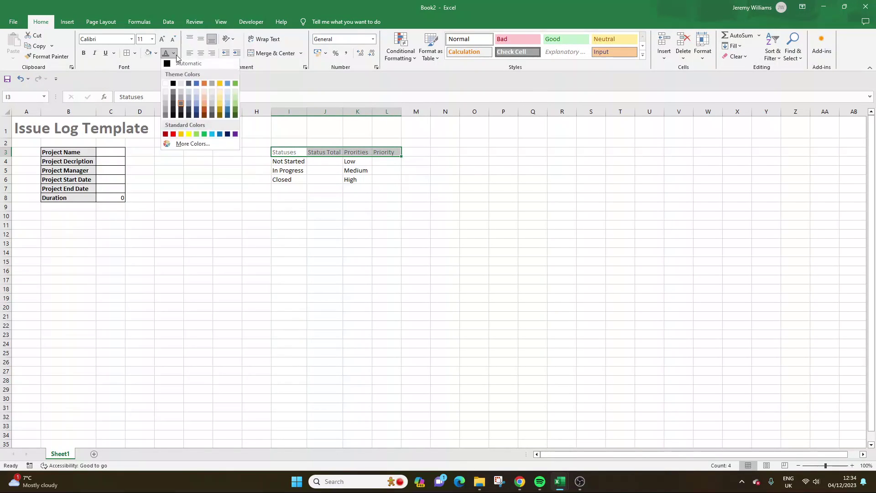
click(175, 82)
click(150, 53)
click(325, 179)
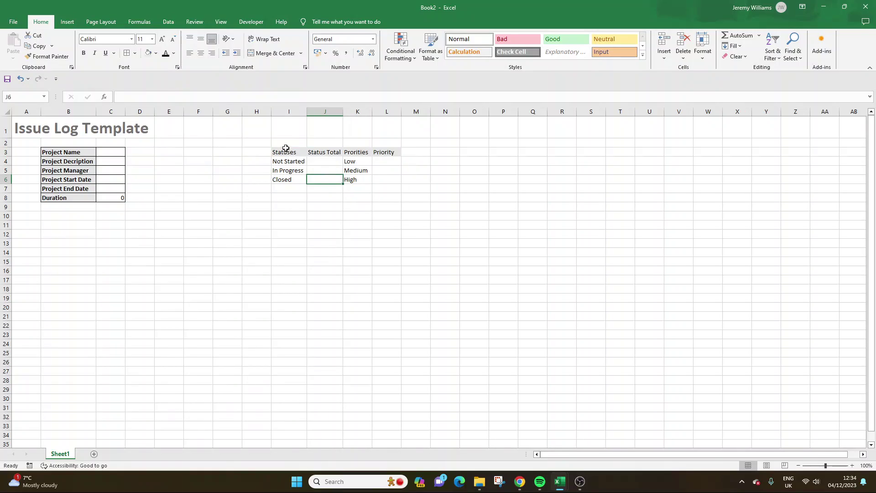
Step: Apply All Borders to the summary table I3:L6
drag(286, 152, 385, 180)
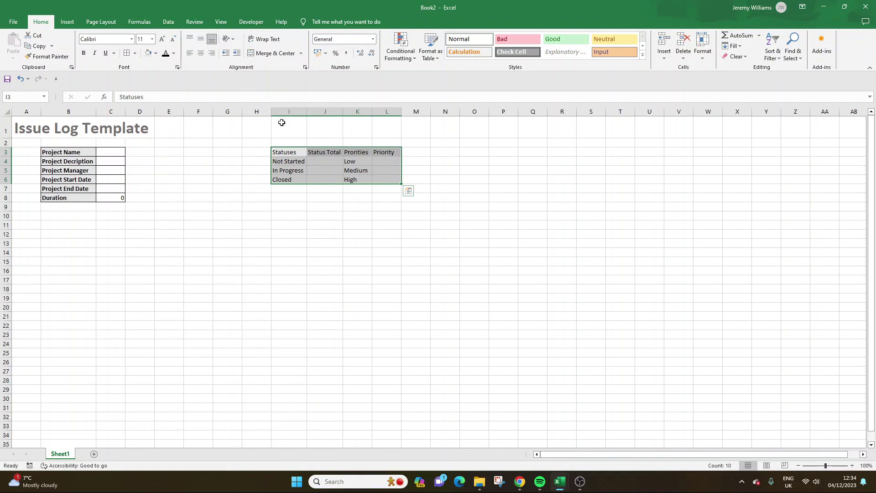
click(127, 52)
click(345, 163)
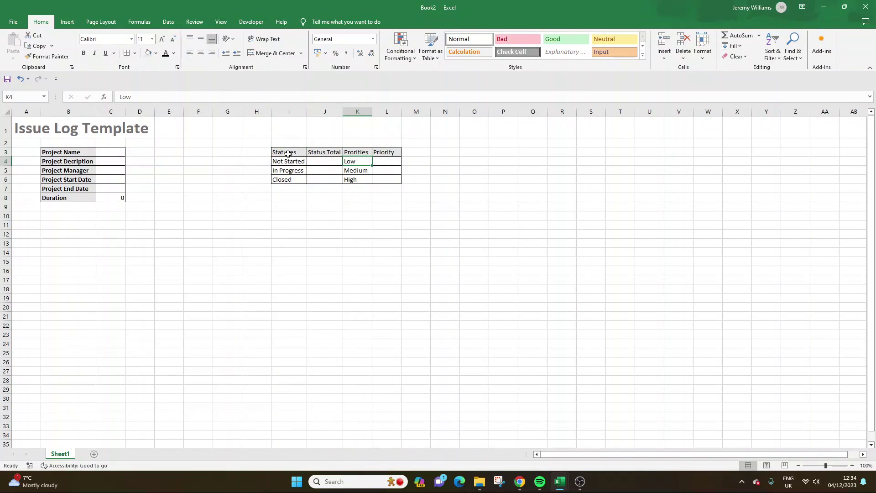
drag(288, 154, 380, 178)
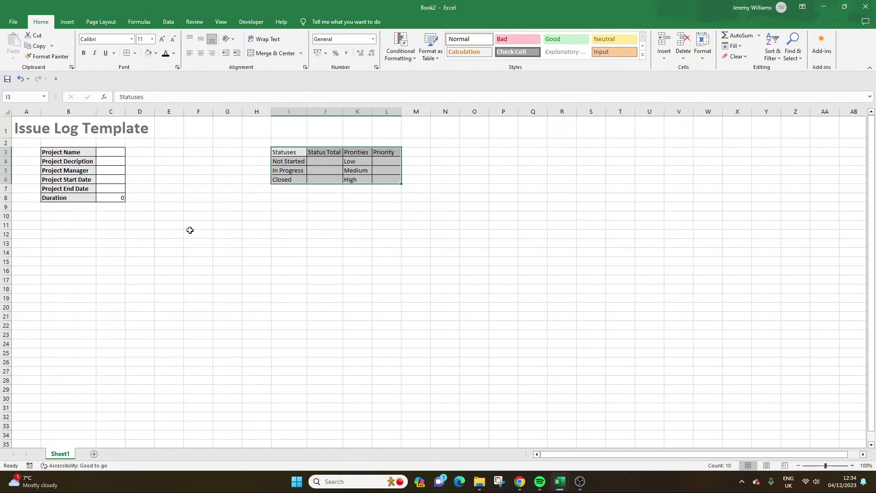
click(61, 336)
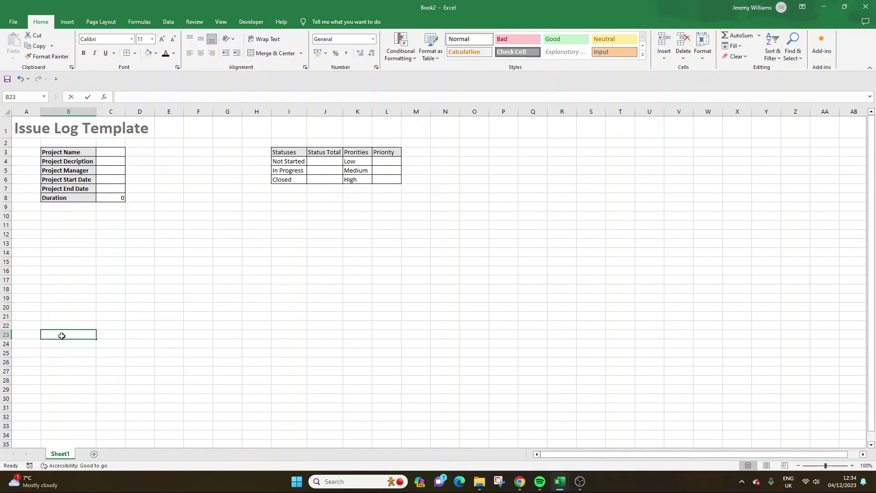
Step: Enter the headings Issue No (#) in B23 and Issue Description in C23
text(Wh)
key(BackSpace)
key(BackSpace)
key(Return)
key(Return)
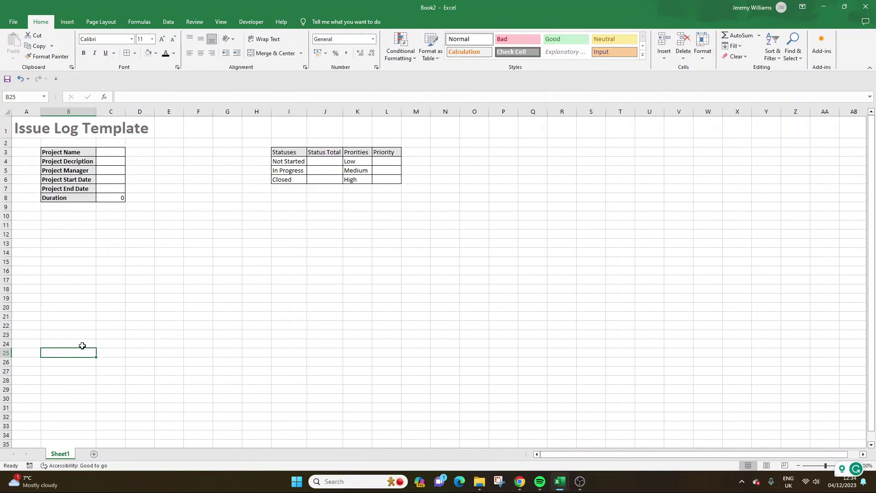
key(Up)
key(Up)
text(Issue Lo)
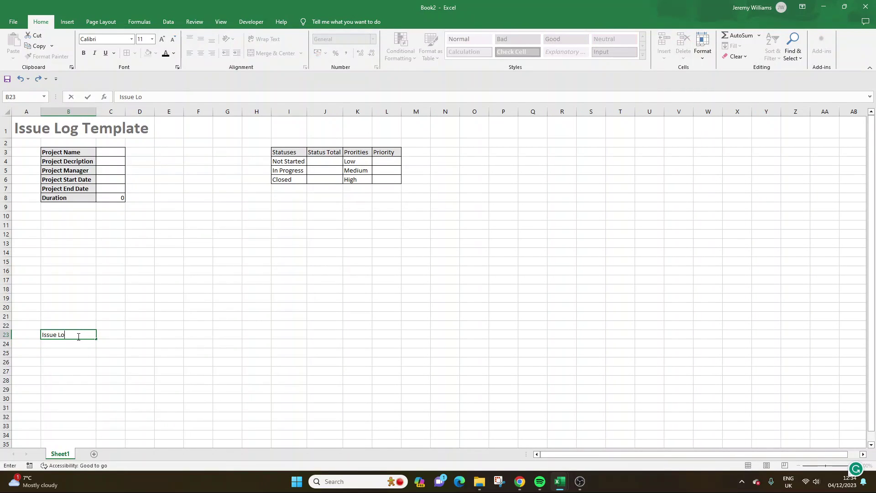
text(gNo (#))
key(ctrl+Return)
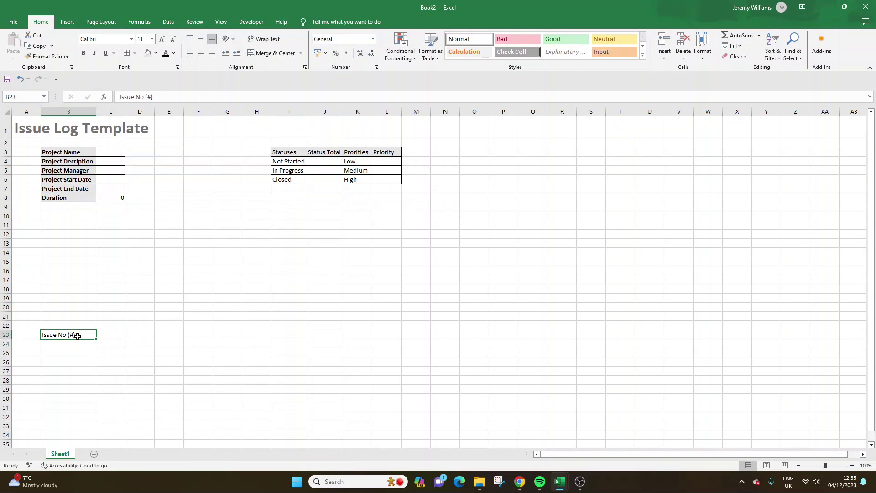
key(Tab)
text(I)
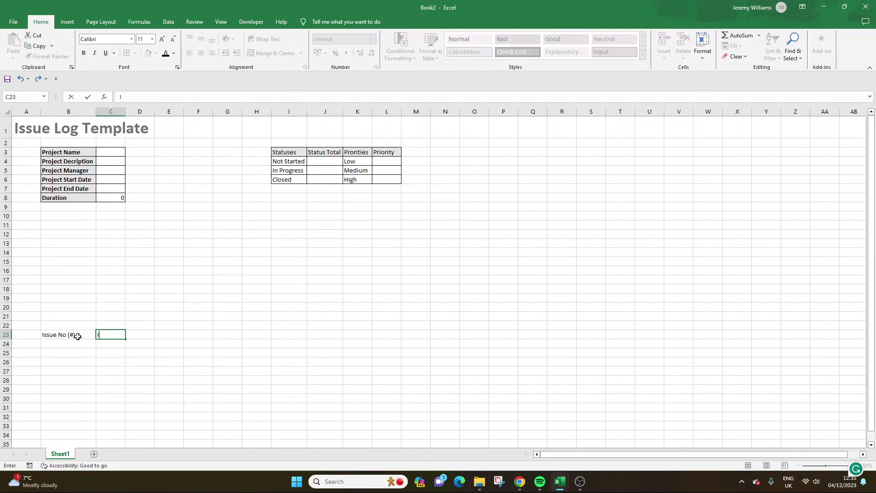
text(ssue Description)
key(Return)
Step: Number the issues 1 to 5 in B24:B28
click(77, 336)
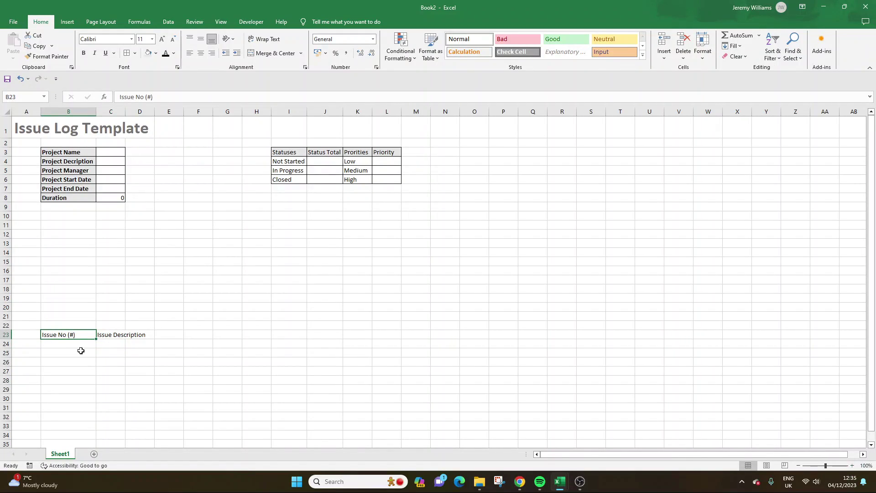
click(86, 344)
text(1)
key(Return)
text(2)
key(Return)
text(3)
key(Return)
text(4)
key(Return)
text(5)
key(Return)
Step: Autofit column C to the Issue Description heading and add a Status heading in D23
double_click(123, 112)
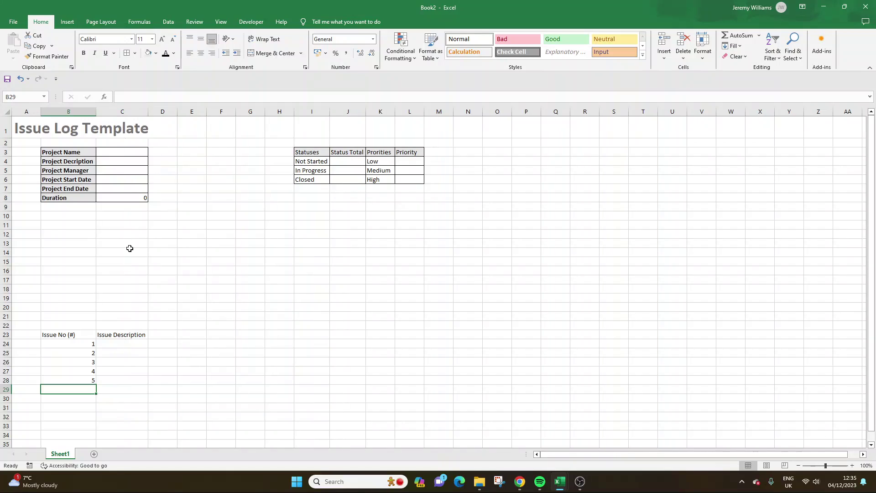
click(131, 343)
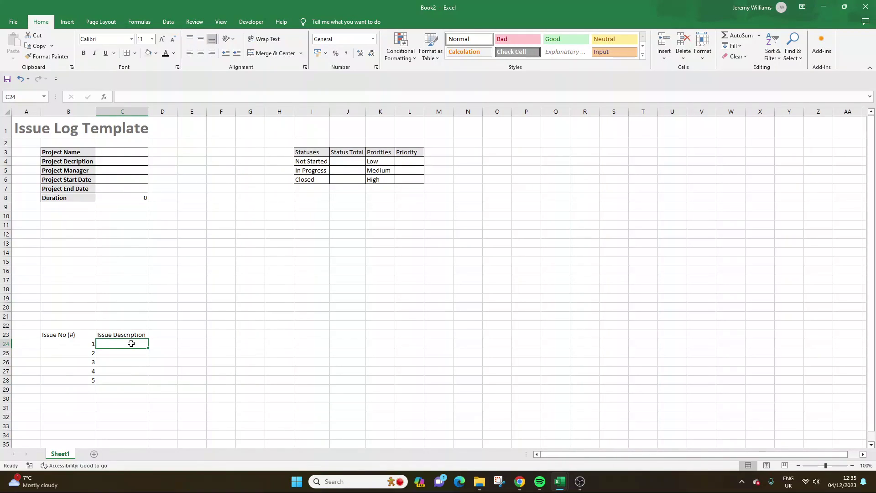
key(Right)
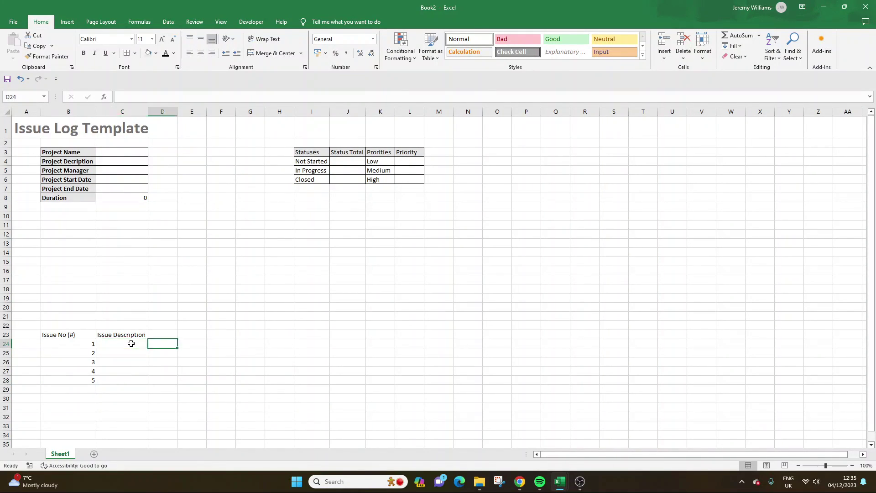
key(Up)
text(Status)
key(Return)
Step: Select the Status cells D24:D28 for issues 1 to 5
drag(158, 341, 159, 416)
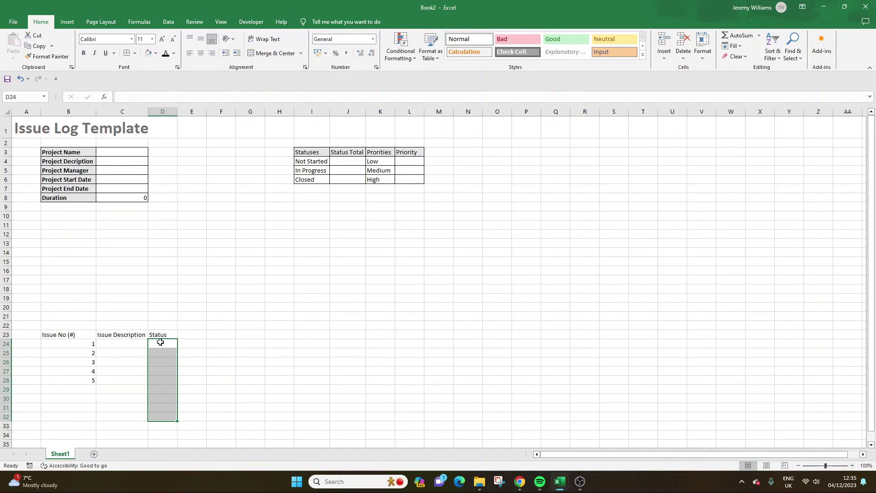
scroll(137, 337, down, 4)
click(163, 111)
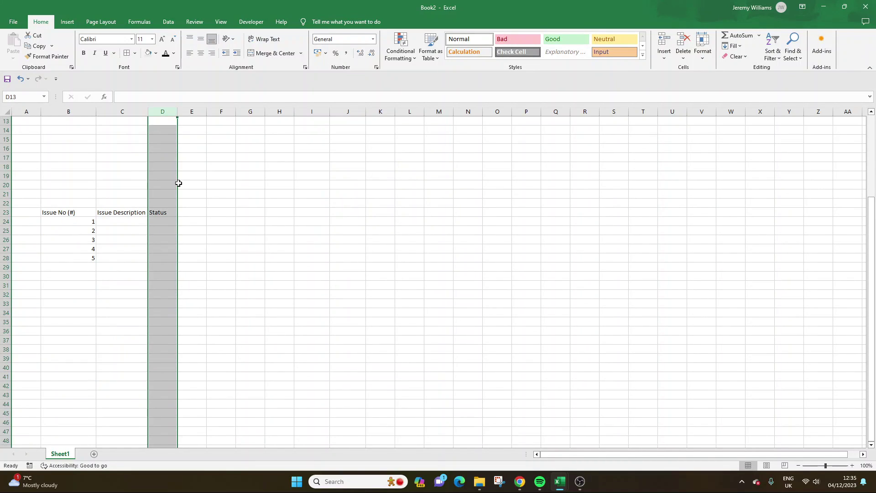
scroll(179, 182, up, 4)
click(163, 131)
click(163, 152)
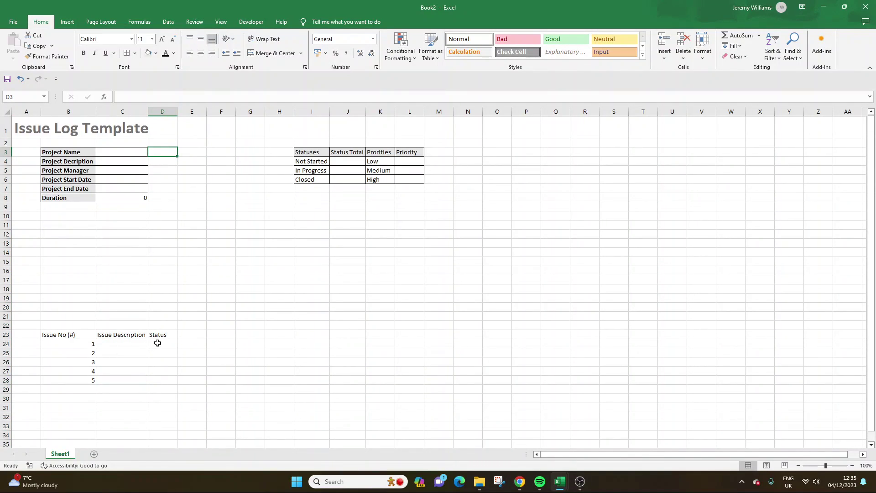
drag(157, 343, 167, 379)
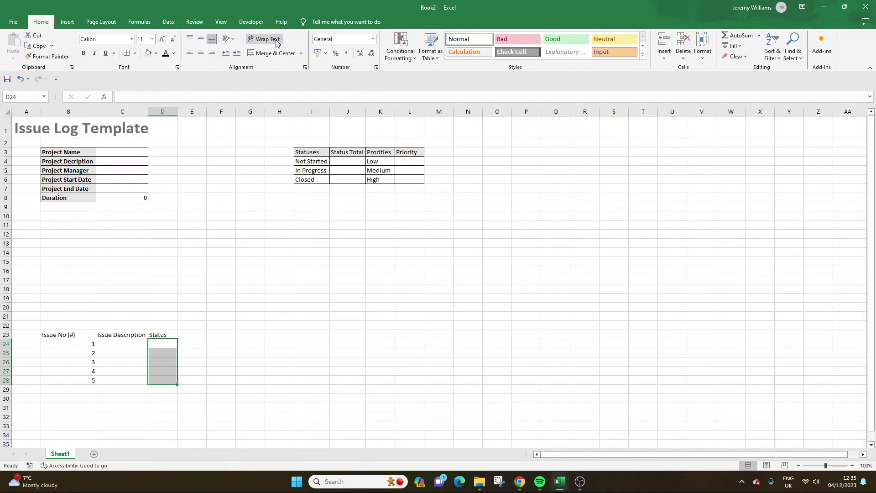
Step: Apply List data validation with source =$I$4:$I$6 to the Status cells
click(168, 22)
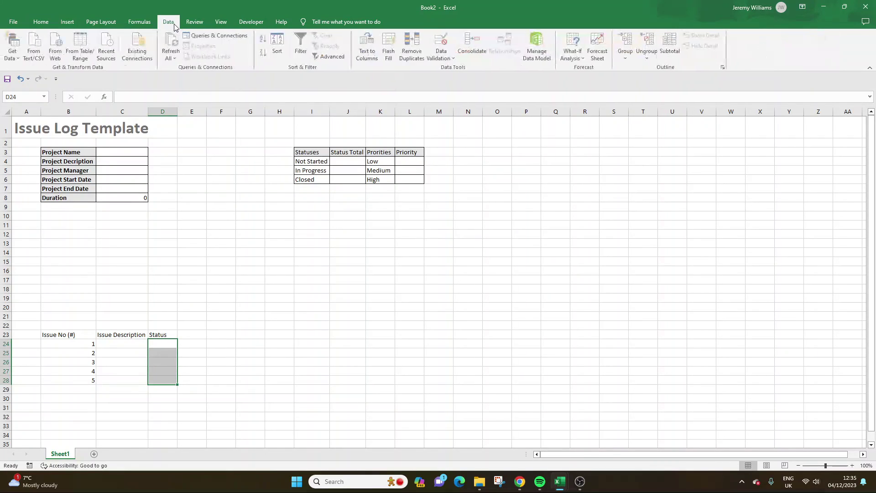
click(443, 54)
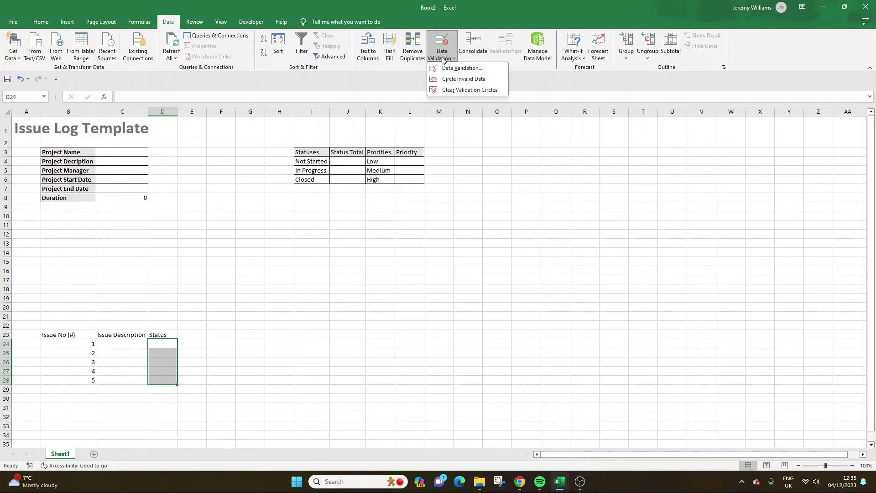
click(458, 69)
click(650, 296)
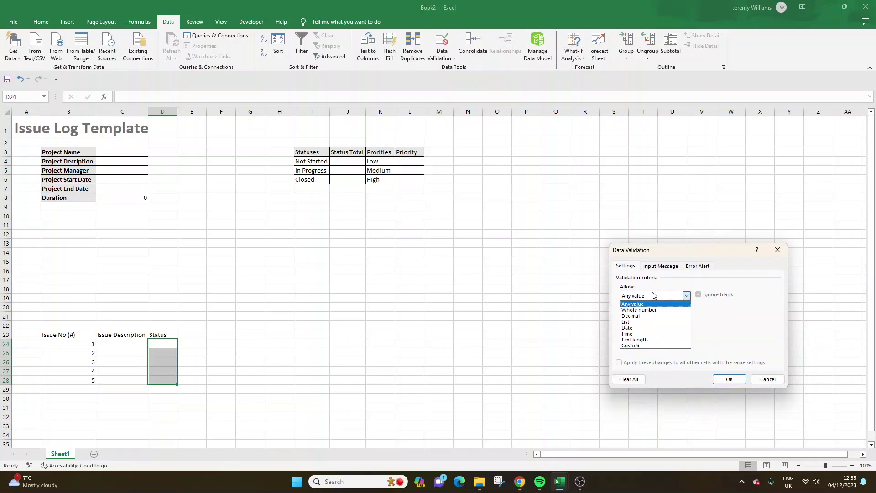
click(655, 322)
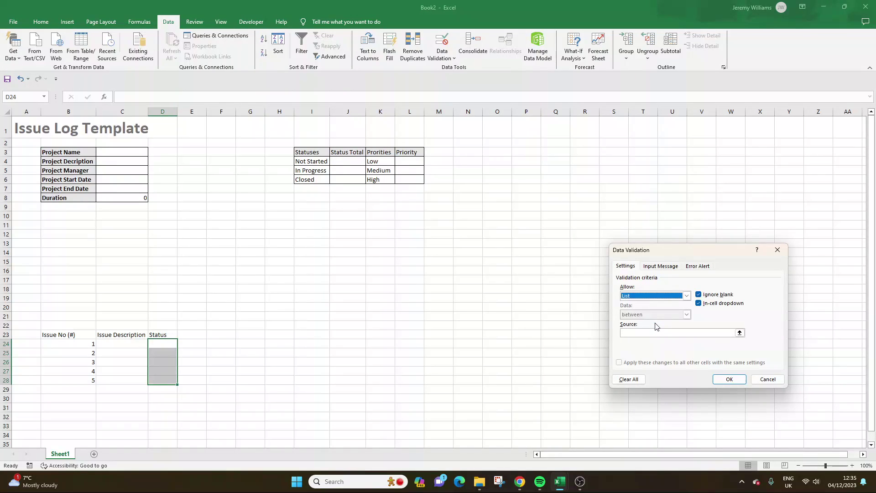
click(656, 332)
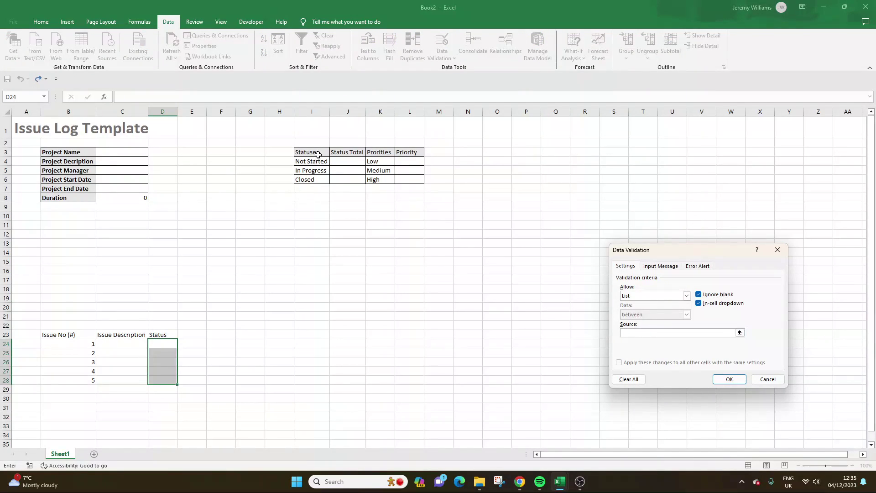
drag(322, 160, 319, 178)
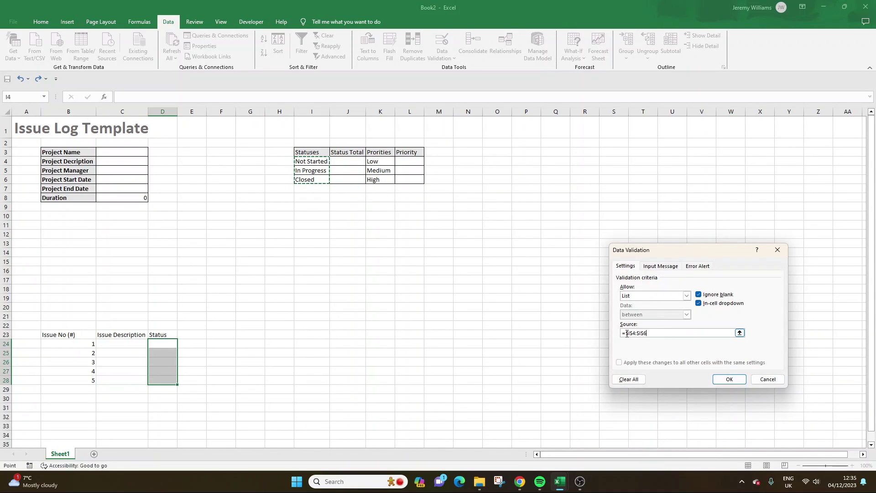
click(723, 379)
Step: Check the new status dropdown on D24, then deselect the cells
click(165, 343)
click(181, 343)
click(181, 343)
click(160, 285)
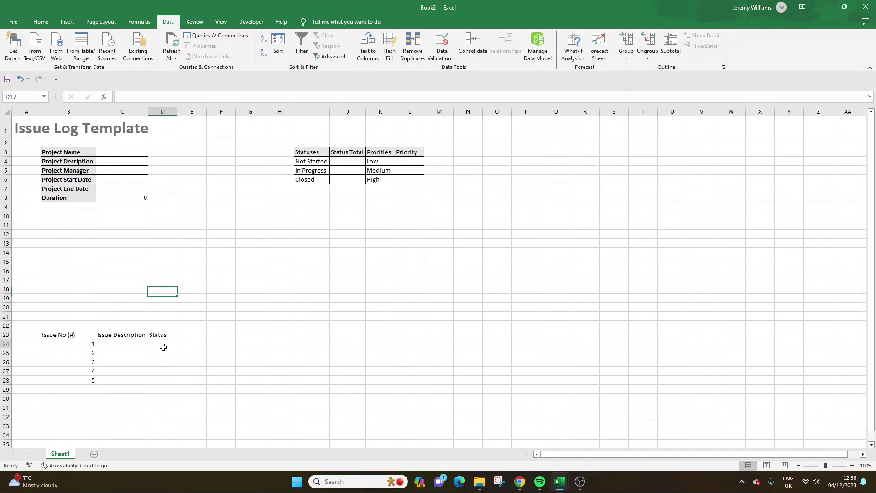
Step: Pick Not Started for issue 1 and In Progress for issue 2 from the Status dropdowns
drag(165, 344, 165, 380)
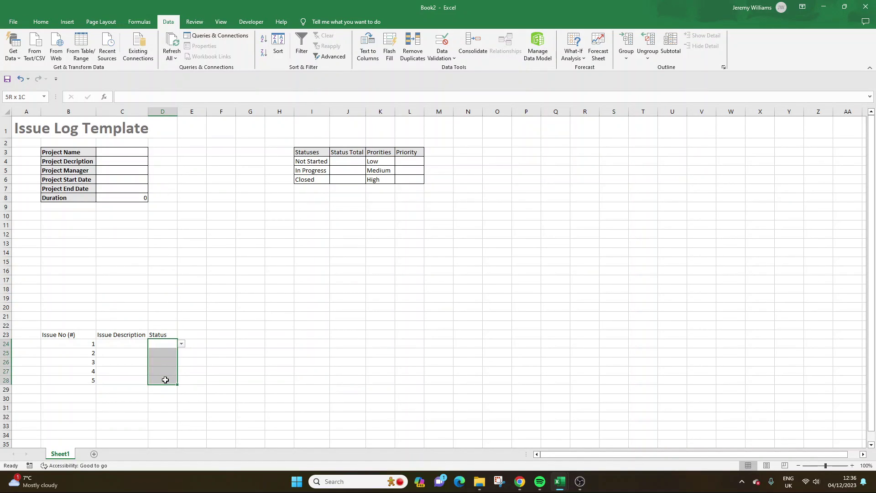
click(166, 343)
click(181, 343)
click(181, 343)
click(181, 343)
click(168, 351)
click(171, 352)
click(181, 353)
click(175, 366)
Step: Set issues 3, 4 and 5 to In Progress, Not Started and In Progress
click(177, 367)
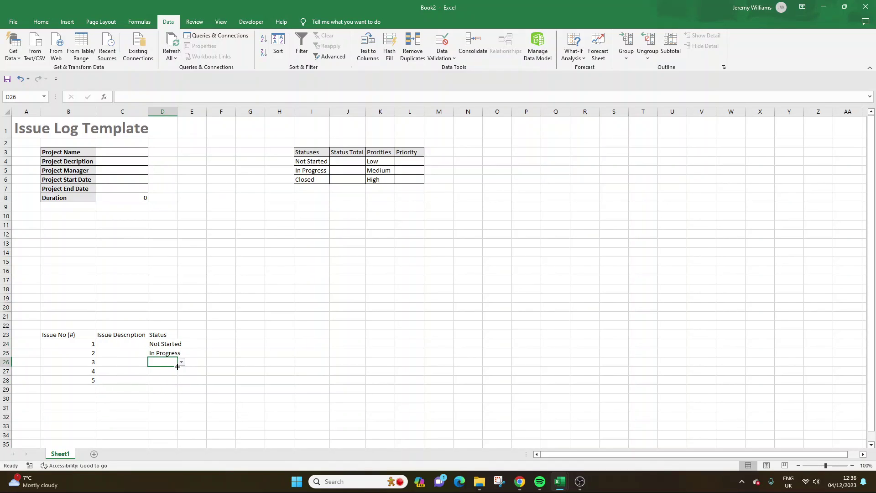
click(181, 361)
click(172, 376)
click(177, 370)
click(181, 371)
click(171, 379)
click(170, 379)
click(181, 380)
click(164, 393)
Step: Add the Priority heading in E23
click(188, 336)
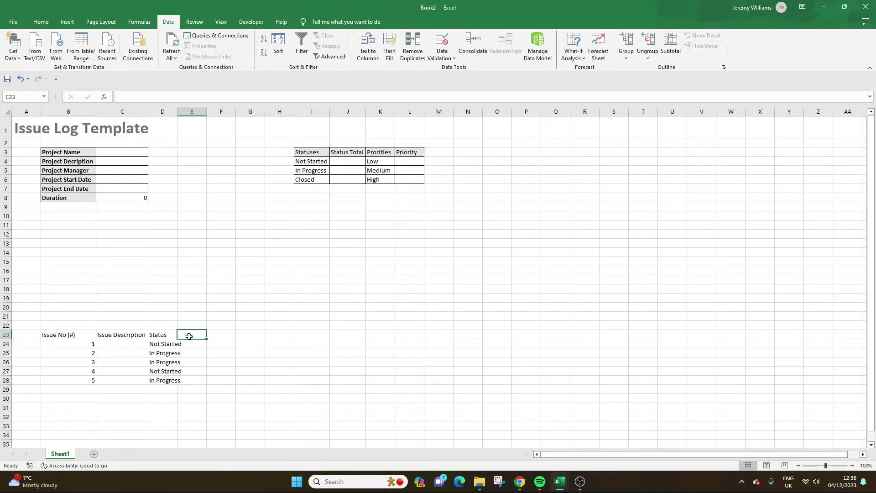
text(Priorit)
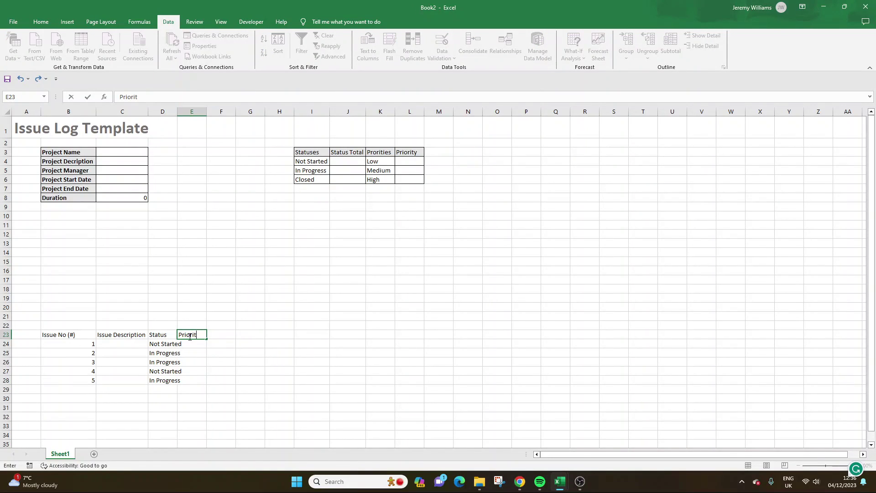
text(y)
key(Return)
Step: Add List validation to Priority cells E24:E28, first using a typed priority list as source
drag(201, 343, 201, 381)
right_click(198, 347)
key(Escape)
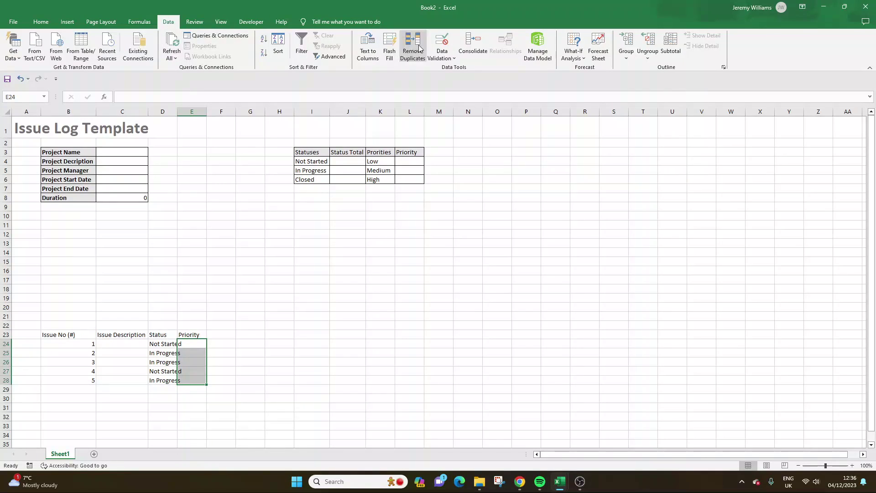
click(442, 41)
click(686, 295)
click(653, 323)
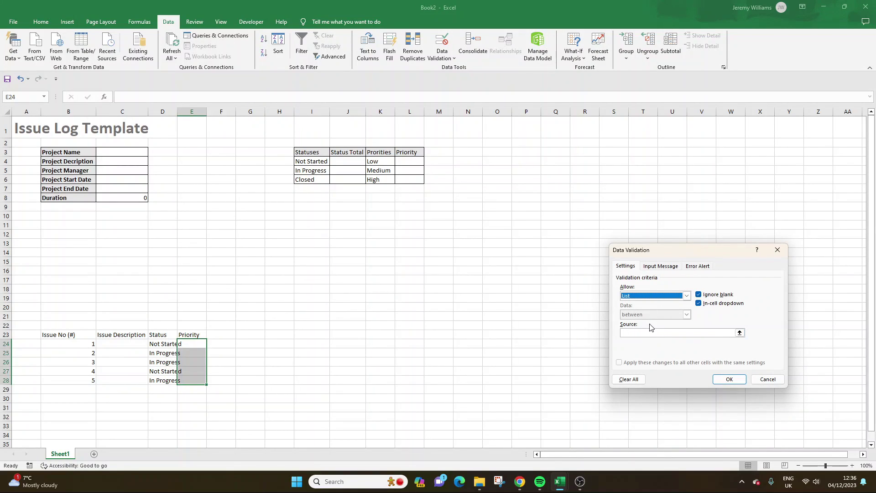
click(650, 332)
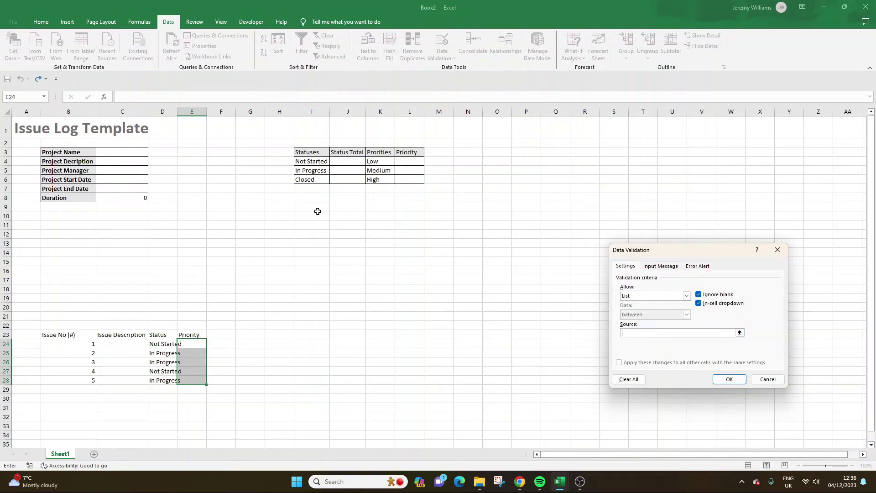
drag(380, 162, 380, 180)
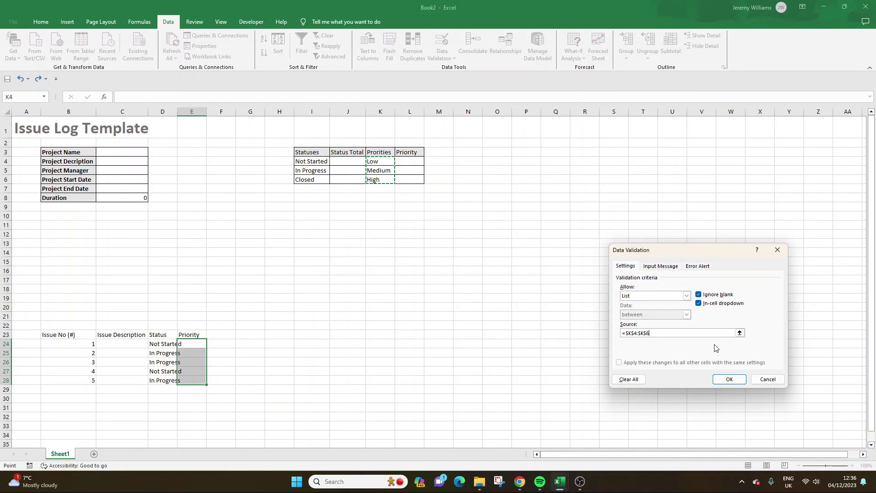
click(652, 332)
drag(652, 331, 620, 332)
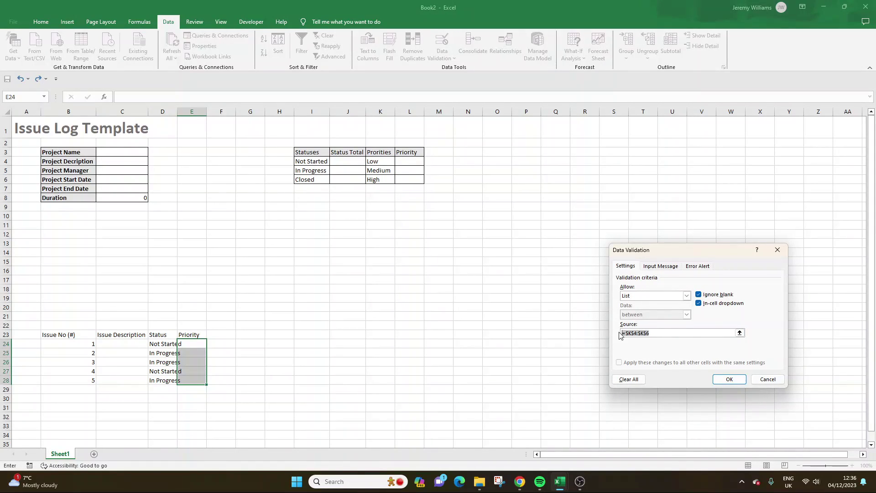
text(Low, Medium, High)
key(Return)
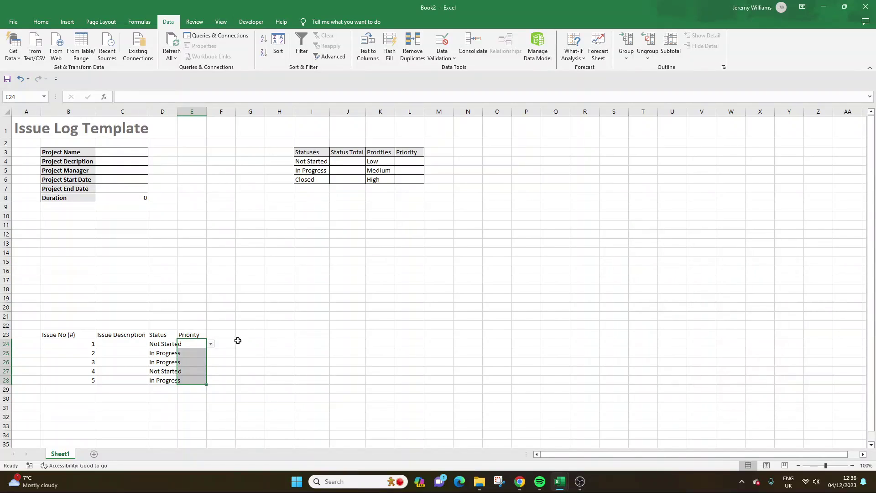
Step: Change the Priority validation source back to =$K$4:$K$6 and apply it
click(210, 345)
key(Escape)
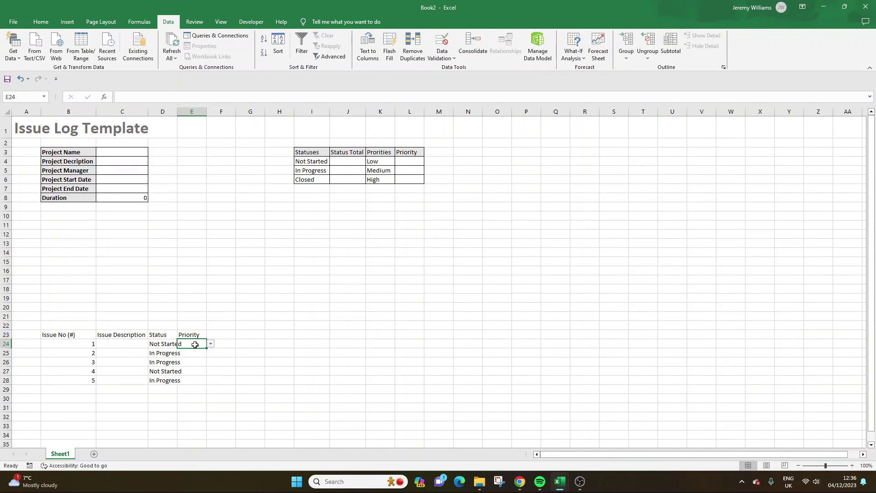
drag(195, 345, 195, 381)
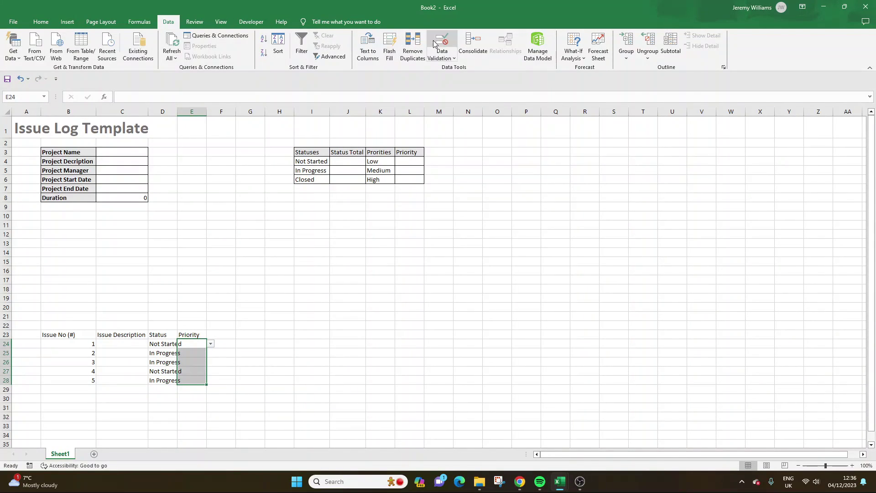
click(436, 43)
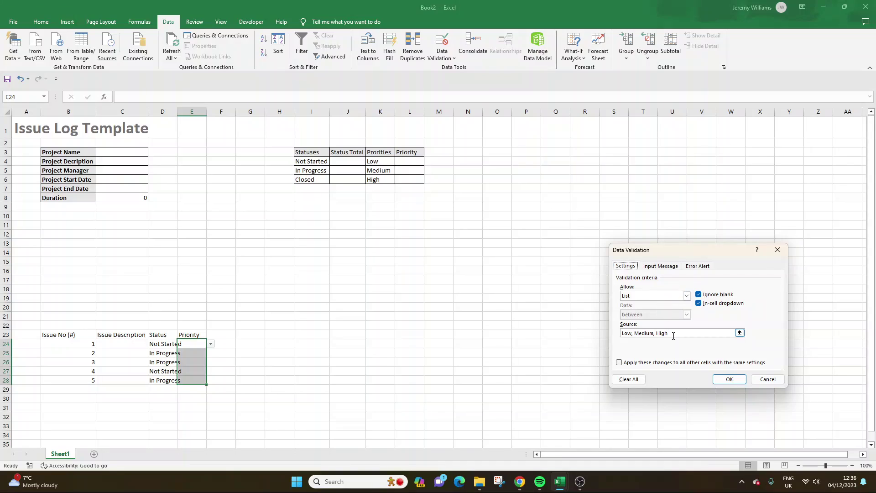
drag(673, 336, 621, 335)
key(BackSpace)
drag(377, 161, 390, 181)
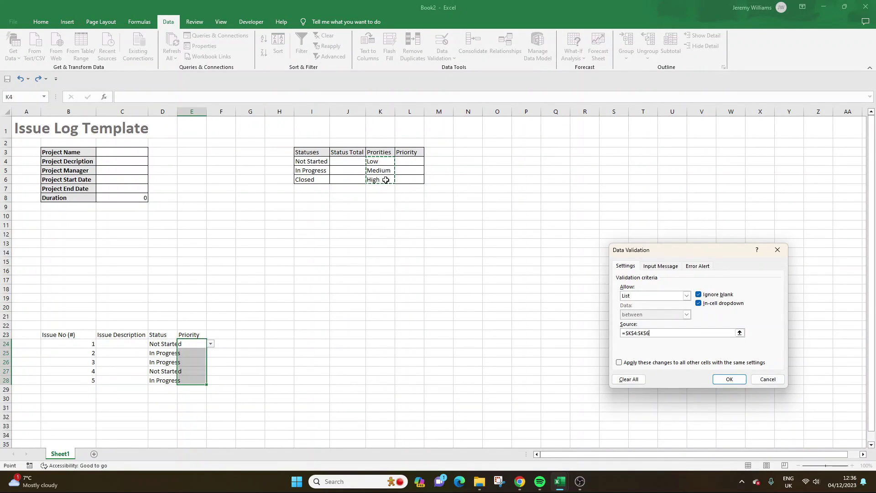
click(727, 379)
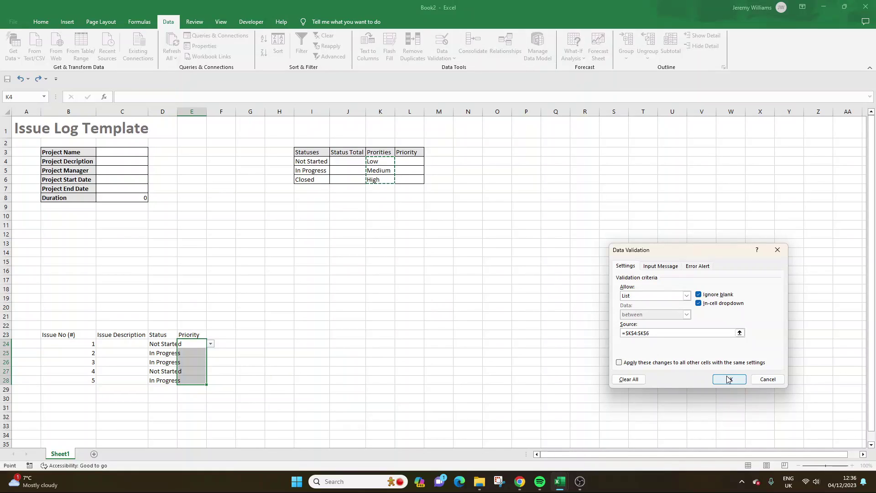
Step: Add the headings Assignee in F23 and Raised By in G23
click(221, 335)
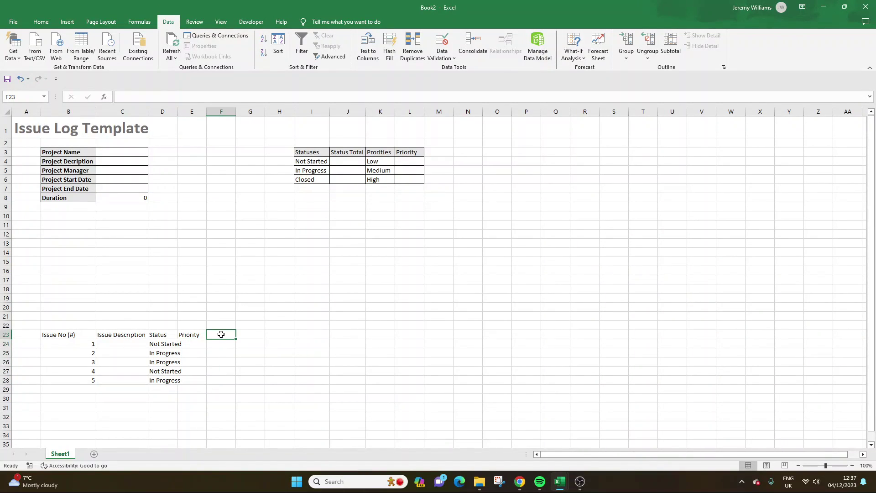
text(Asignee)
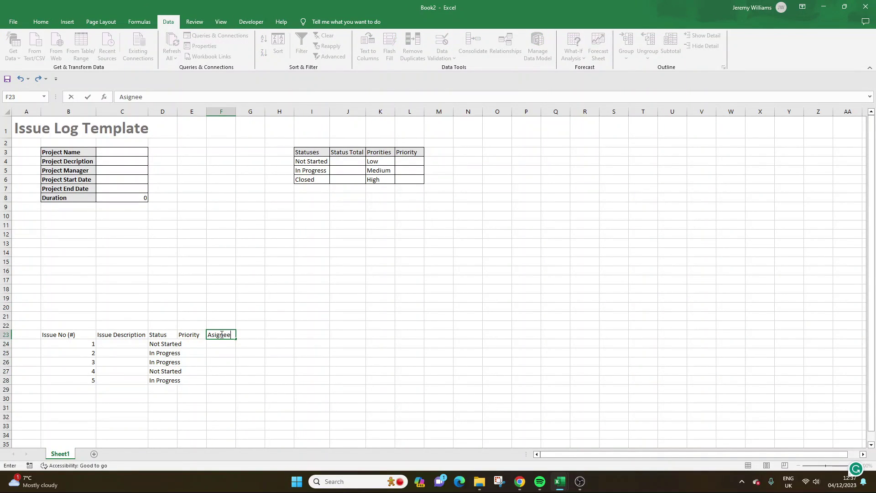
key(ctrl+Return)
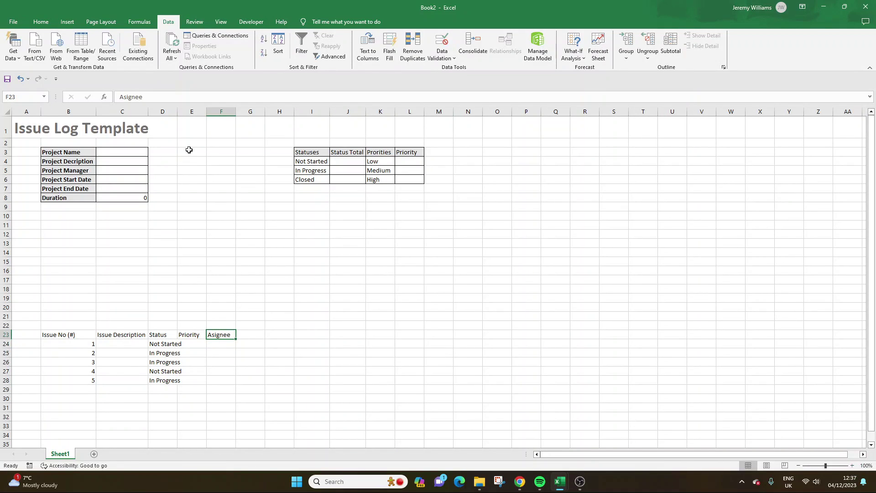
click(123, 97)
text(s)
click(248, 336)
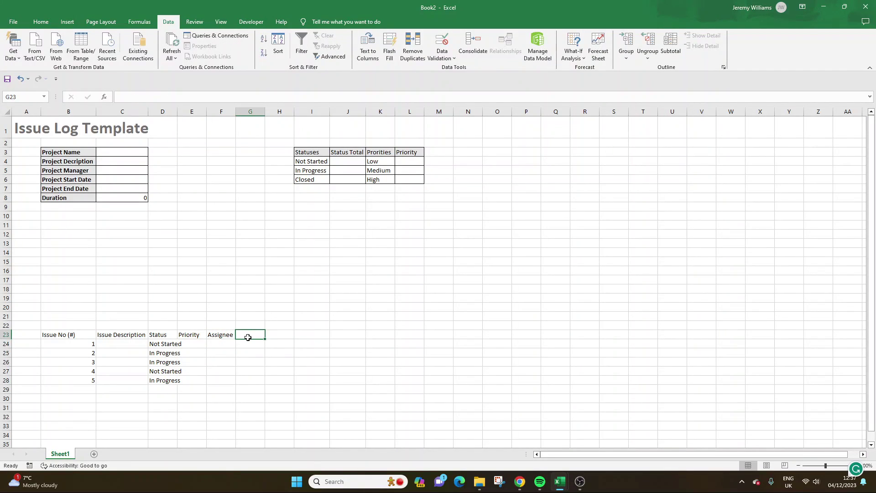
text(Raised By)
key(ctrl+Return)
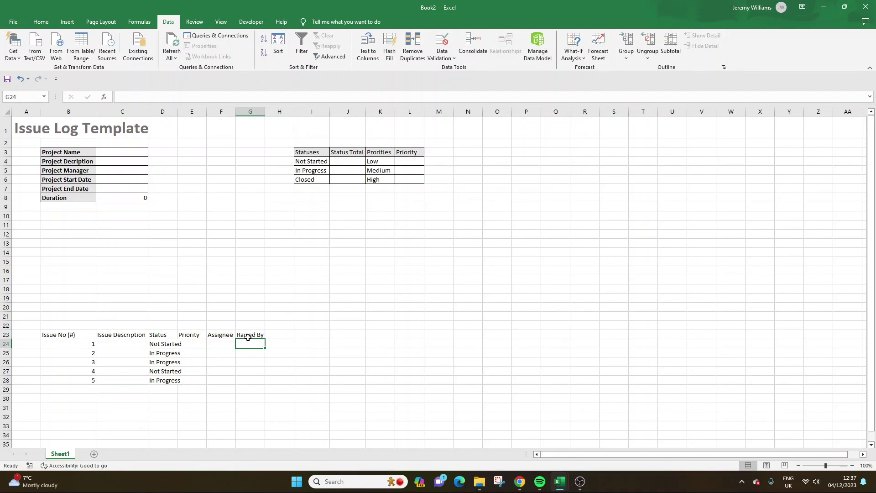
click(229, 337)
click(245, 336)
click(228, 336)
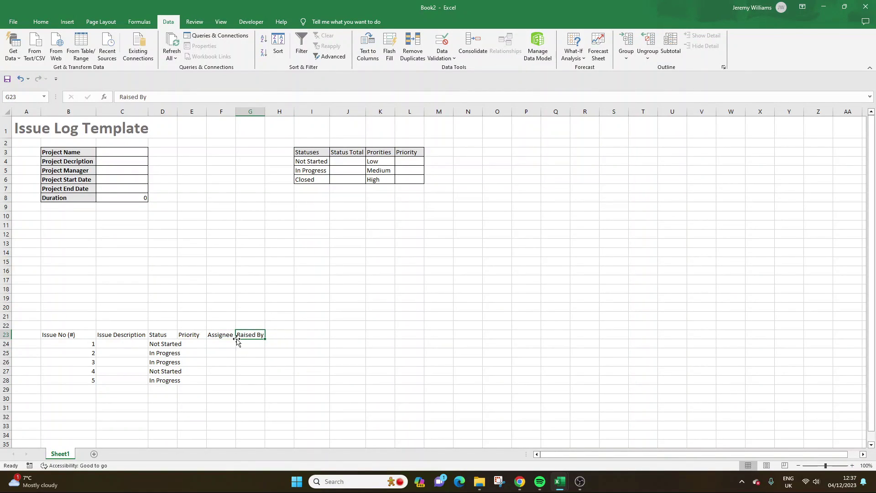
Step: Add Opened Date, Closed Date and Additional Comments headings in H23, I23 and J23
click(287, 333)
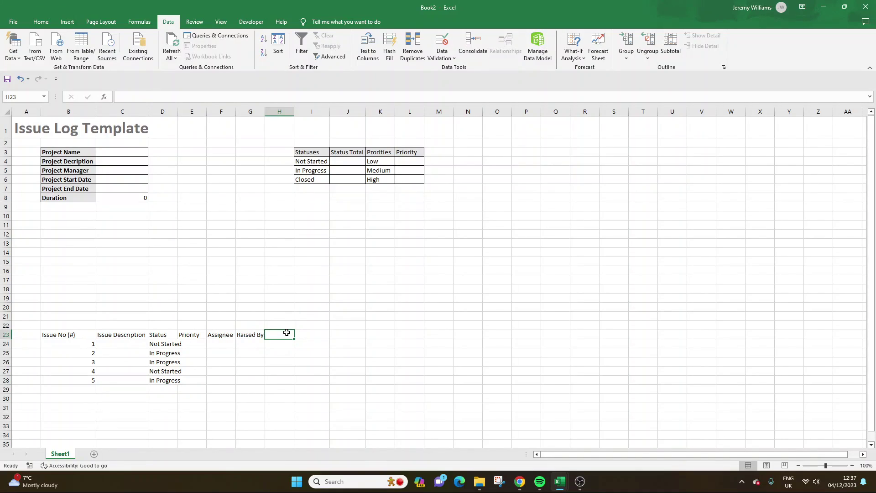
text(Opened Date)
key(Return)
click(286, 333)
key(Right)
text(C)
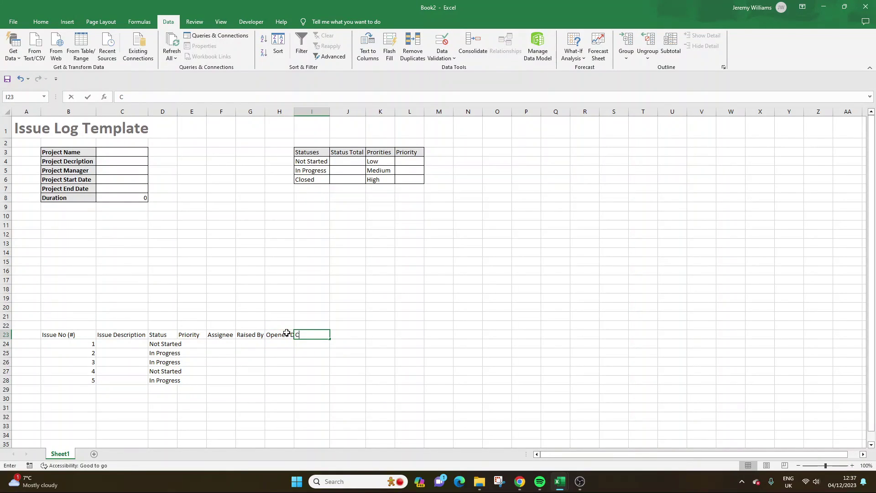
text(losed Date)
key(ctrl+Return)
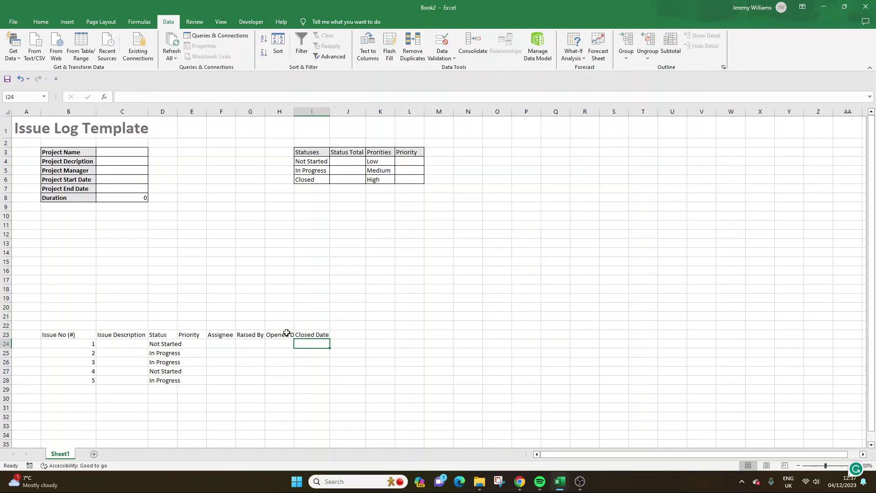
key(Right)
text(Additional Comments)
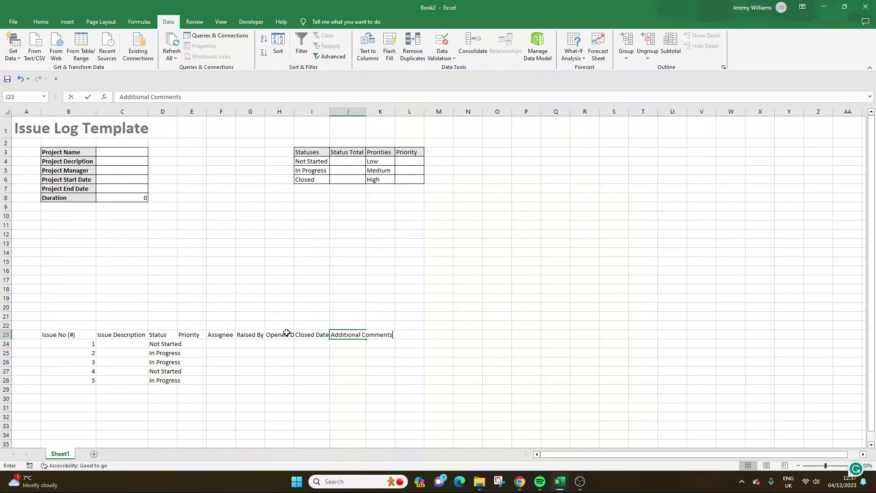
key(Return)
drag(90, 334, 351, 335)
Step: Make the B23:J23 headers bold with no fill and give table B23:J28 borders
click(40, 21)
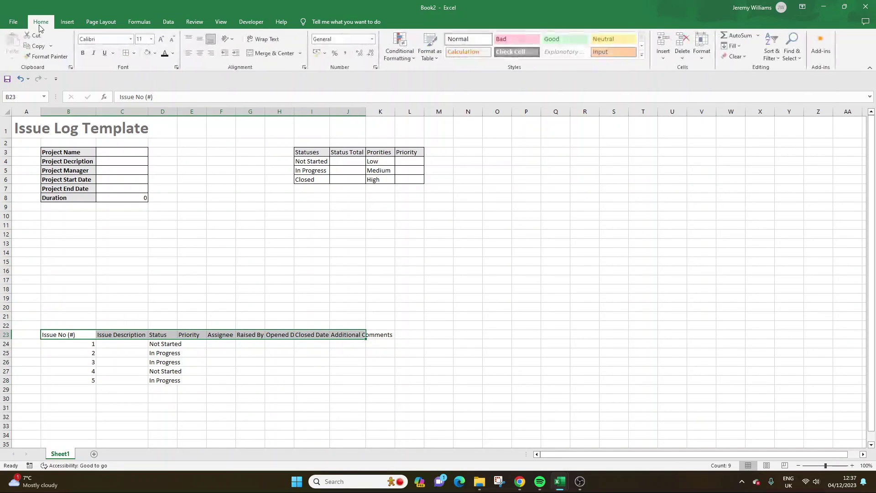
click(85, 53)
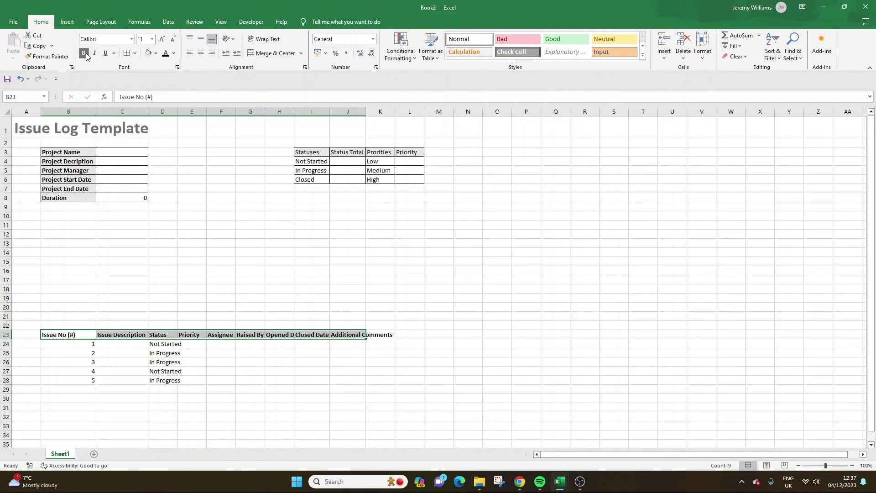
click(148, 54)
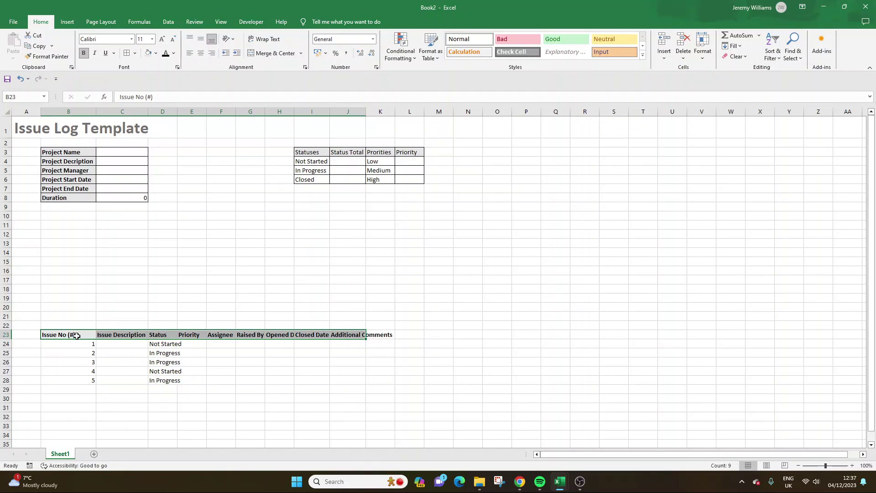
drag(73, 336, 375, 378)
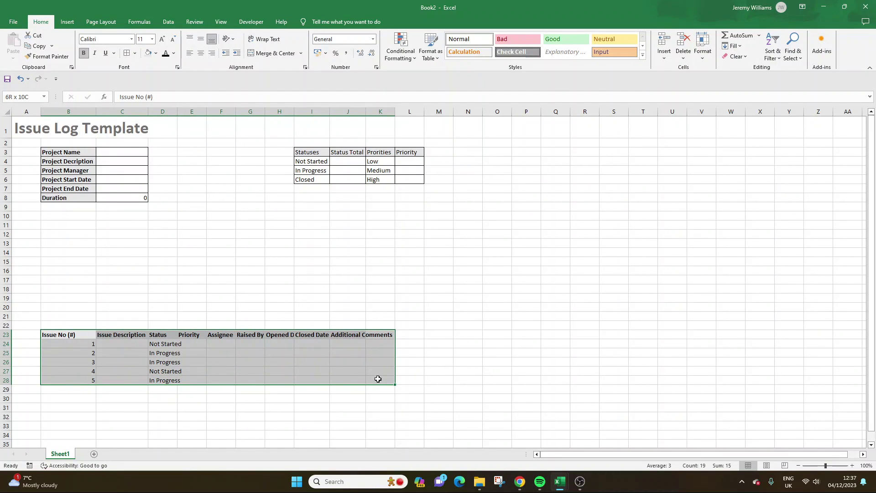
click(362, 336)
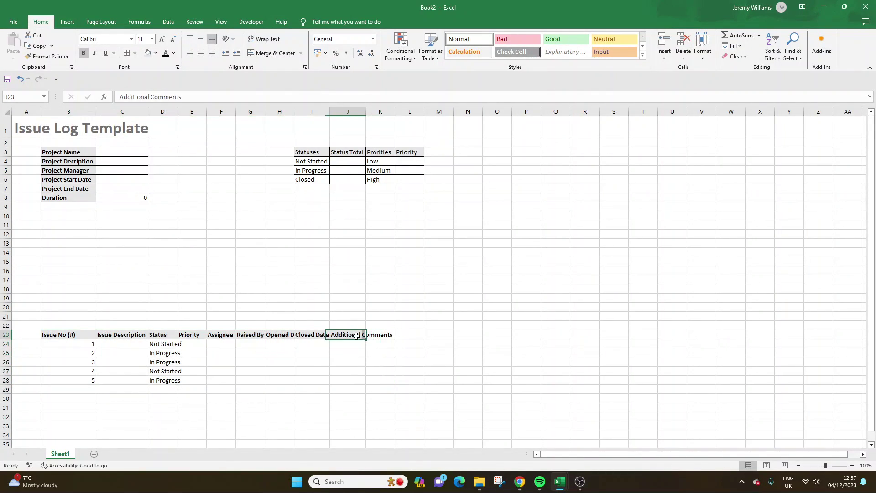
drag(363, 335, 83, 378)
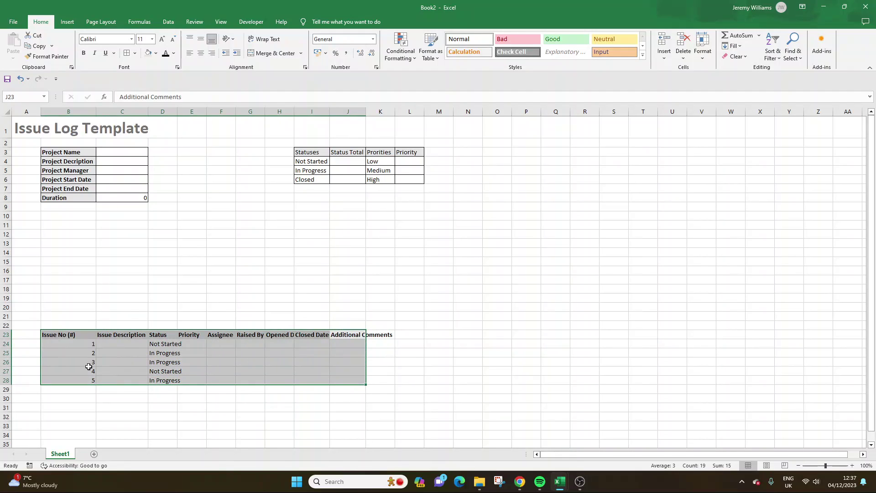
click(195, 263)
Step: Autofit columns D to J so every issue table header shows in full
click(89, 111)
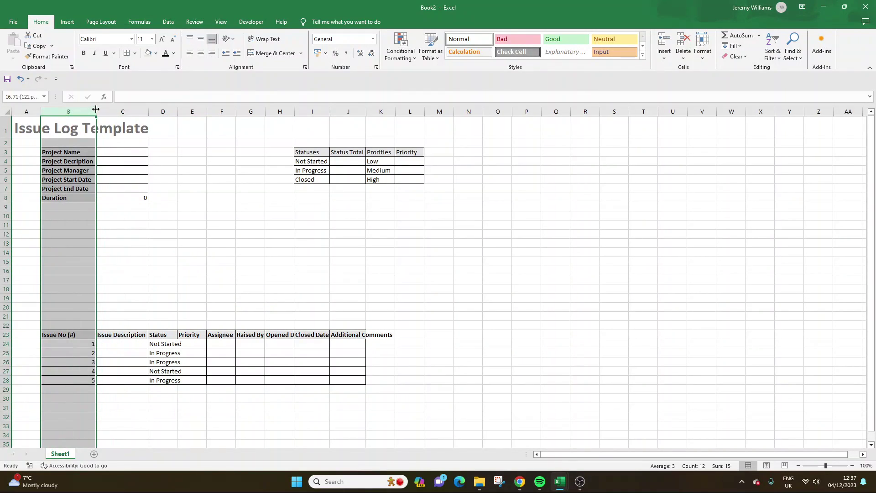
drag(96, 109, 209, 108)
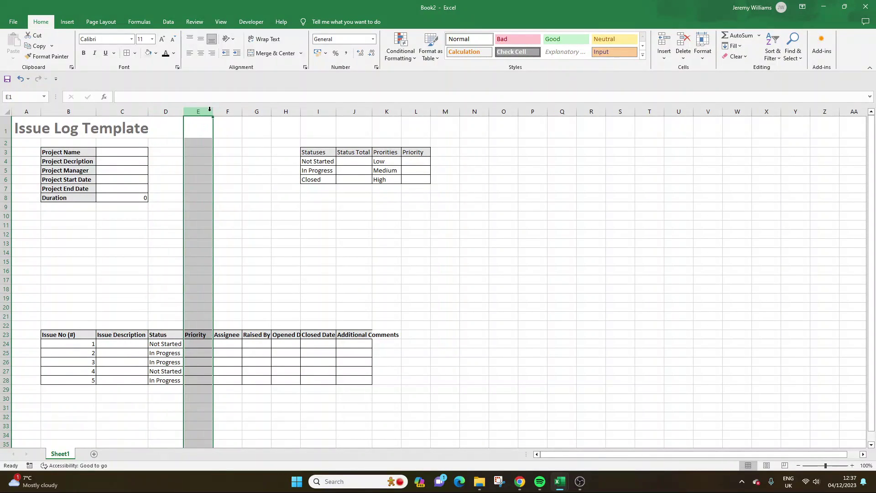
double_click(212, 110)
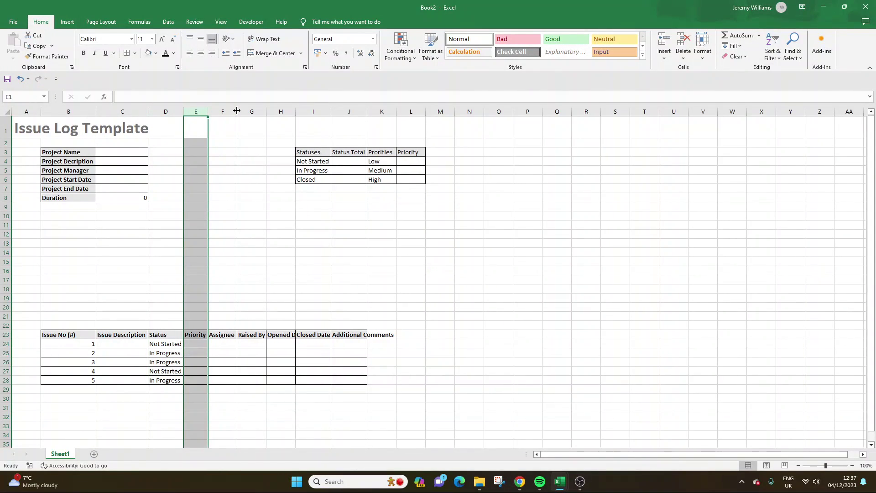
double_click(237, 111)
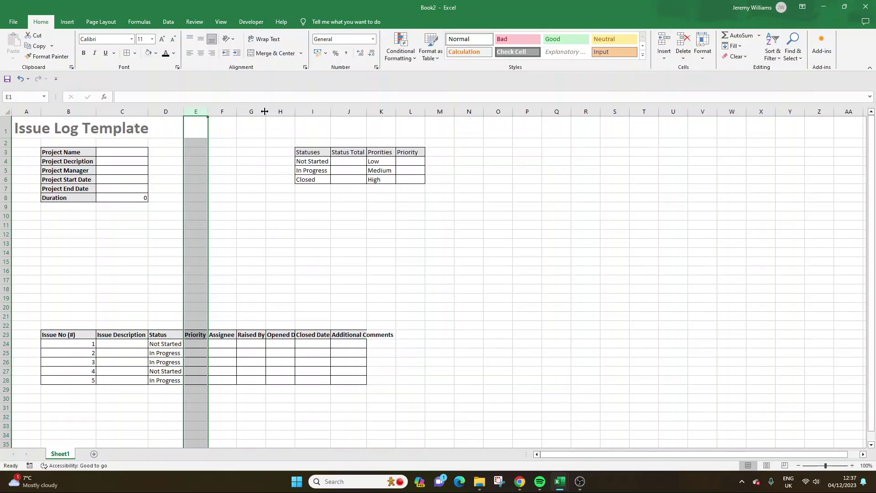
double_click(265, 112)
double_click(295, 112)
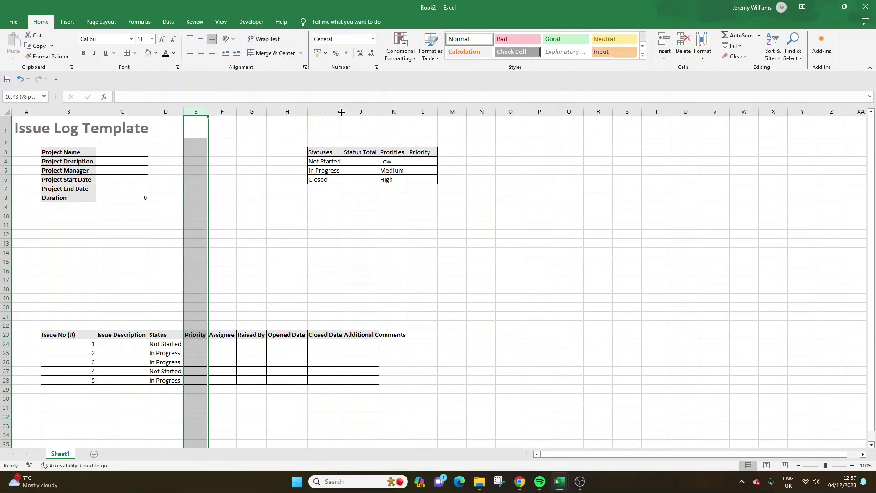
double_click(341, 112)
double_click(381, 112)
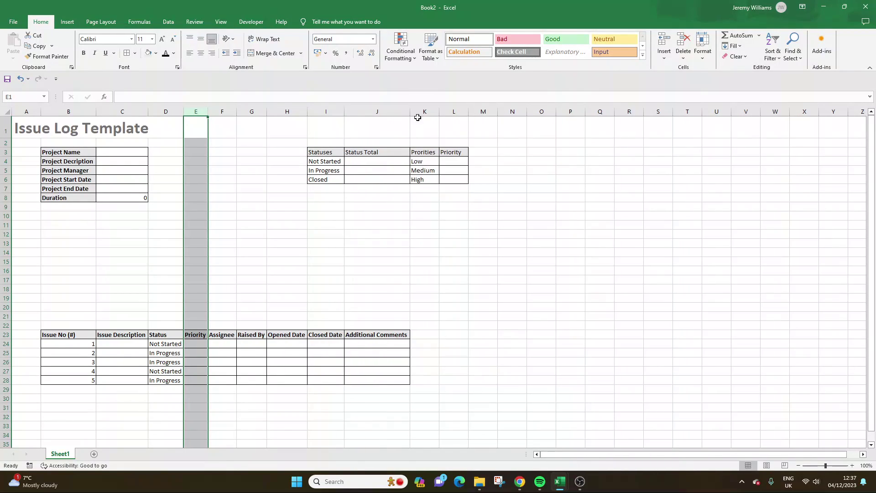
mouse_move(410, 112)
mouse_down()
mouse_move(423, 112)
mouse_move(404, 112)
mouse_up()
click(440, 249)
Step: Move the Statuses/Priorities block from I3:L6 to F3:I6 and widen column J
drag(320, 152, 445, 179)
click(372, 162)
drag(326, 155, 330, 183)
click(351, 209)
drag(404, 108, 493, 110)
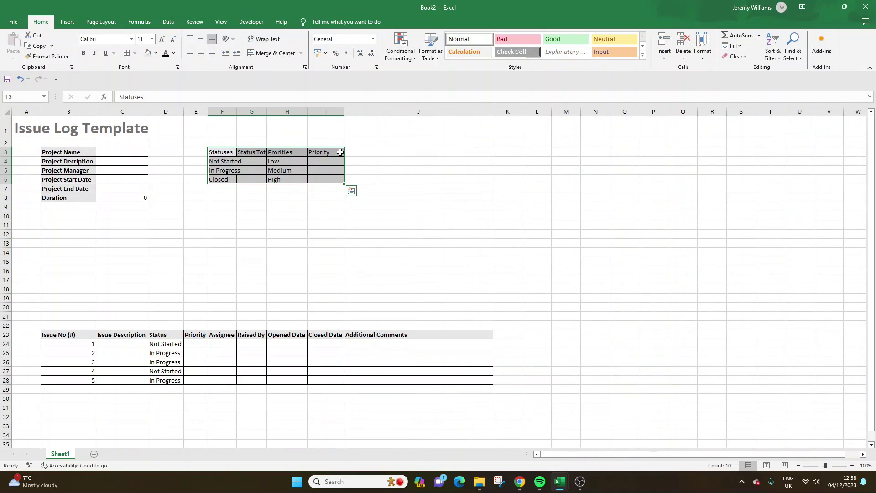
click(348, 215)
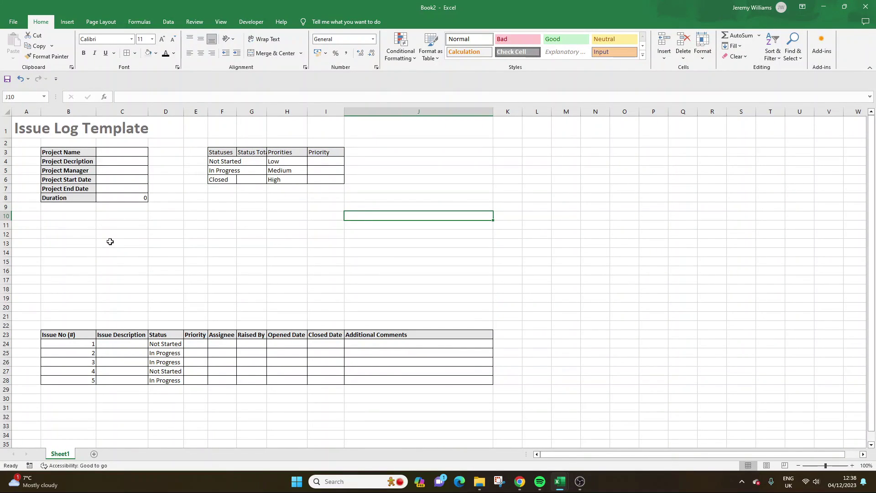
Step: Widen the Priority column and autofit the Assignee column
click(193, 344)
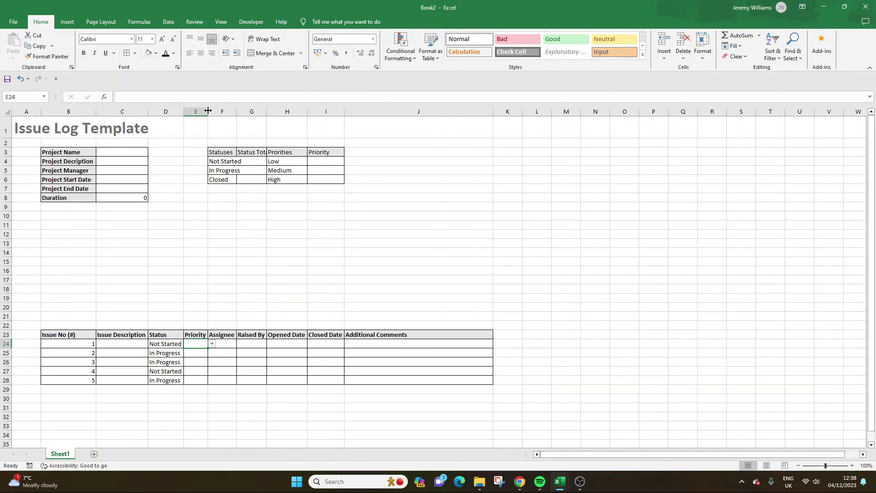
drag(208, 111, 218, 111)
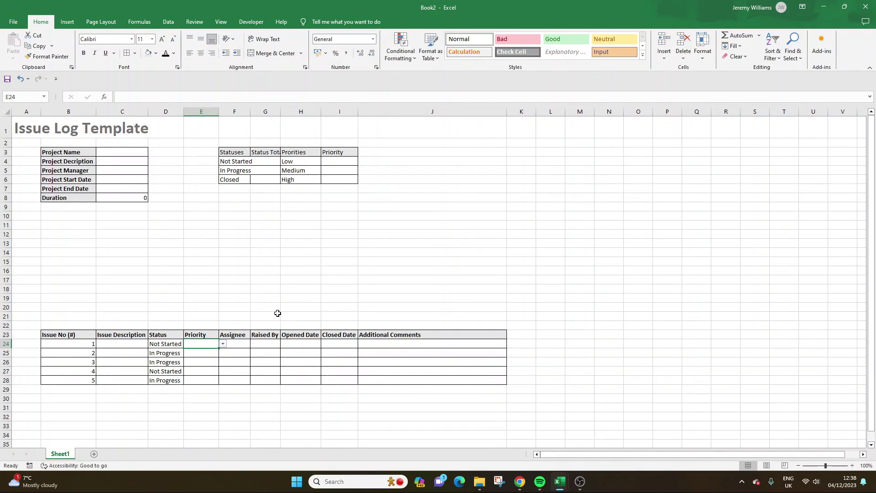
double_click(250, 111)
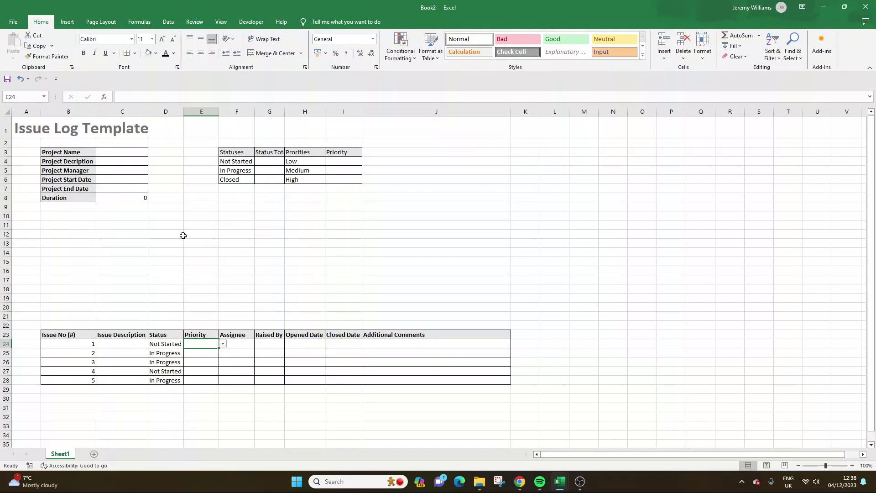
click(181, 234)
Step: Set the priorities of issues 1–3 to Medium, Low and Medium
click(203, 342)
click(223, 345)
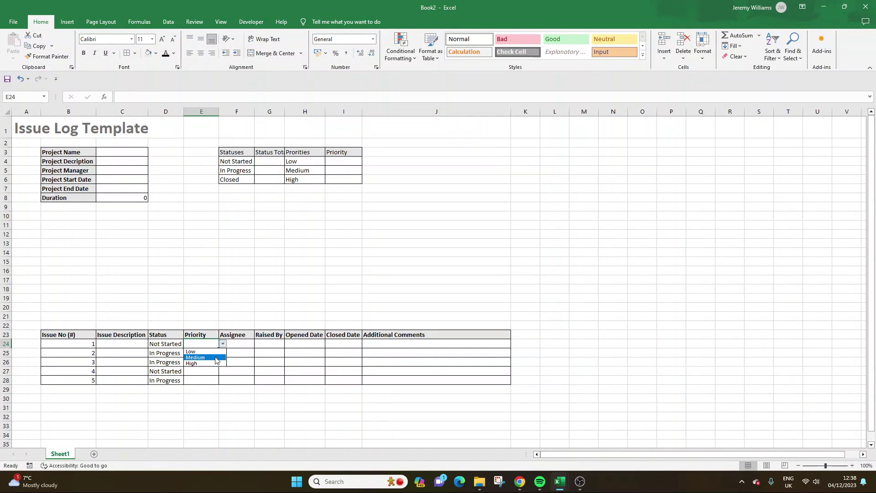
click(211, 357)
click(215, 353)
click(222, 352)
click(191, 360)
click(212, 362)
click(222, 362)
click(212, 376)
Step: Set the priorities of issues 4 and 5 to Medium and High
click(214, 371)
click(223, 371)
click(205, 385)
click(210, 380)
click(223, 381)
click(196, 403)
click(278, 163)
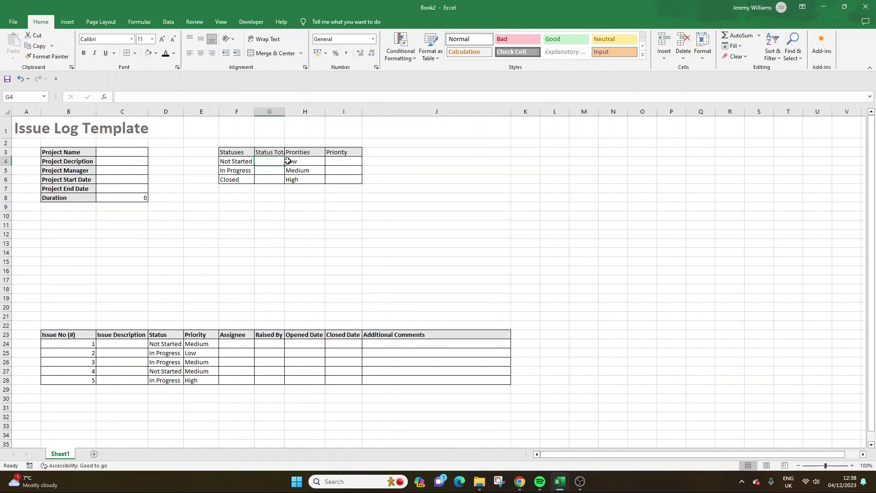
Step: Enter a SUMIF formula in G4 over statuses D24:D28 with criterion F4
text(=)
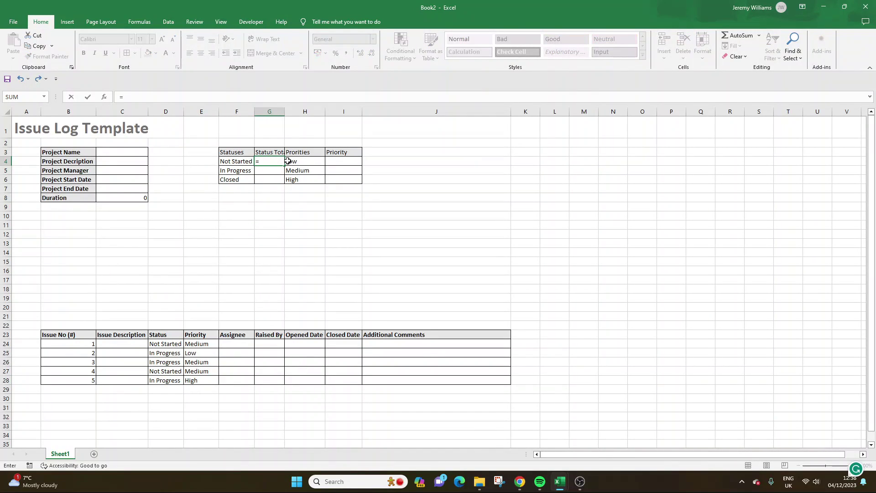
text(sum()
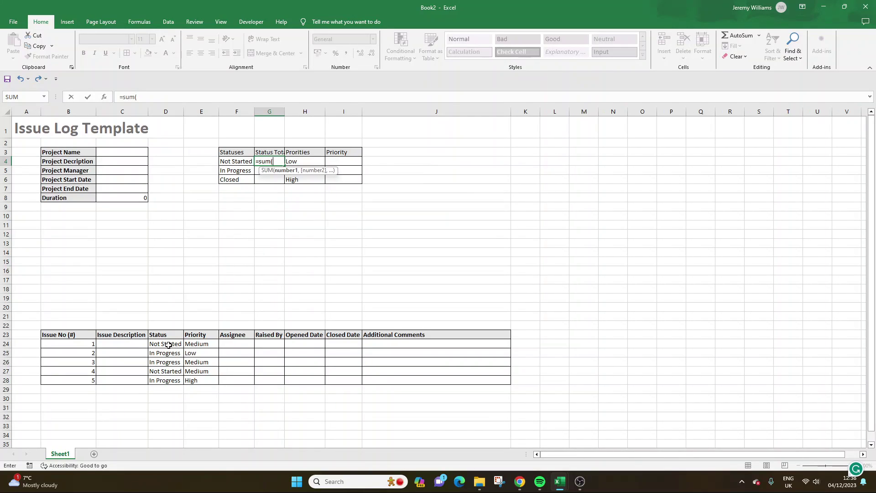
drag(169, 346, 171, 380)
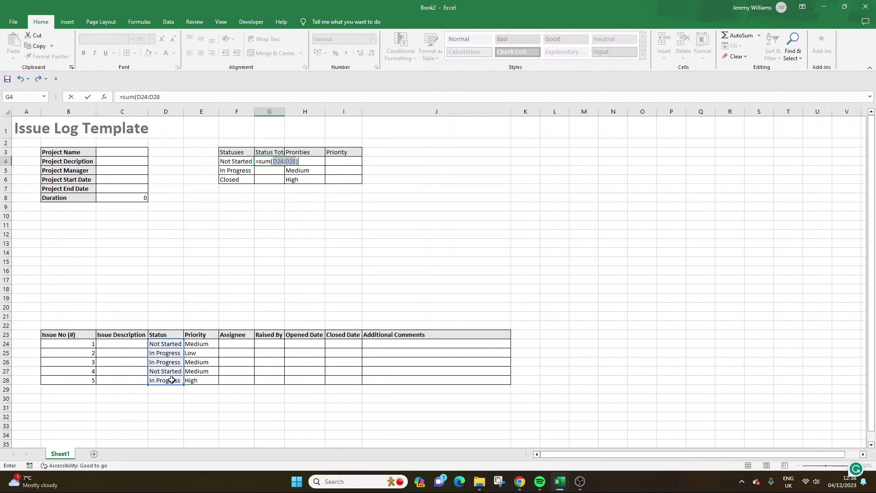
key(Return)
double_click(274, 161)
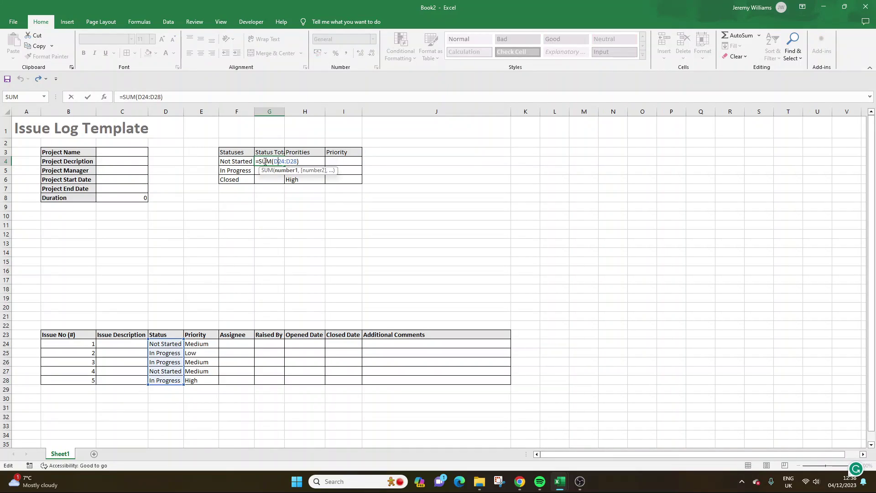
click(271, 162)
text(if)
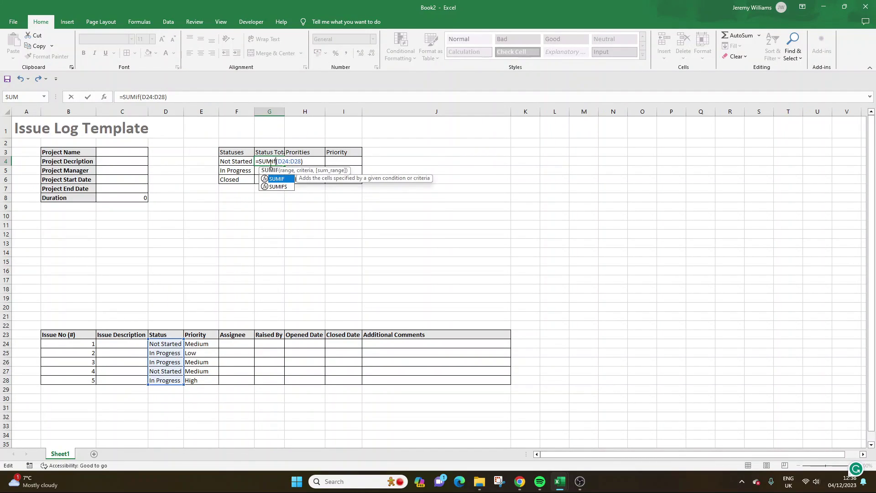
drag(278, 161, 302, 161)
key(BackSpace)
drag(171, 343, 166, 382)
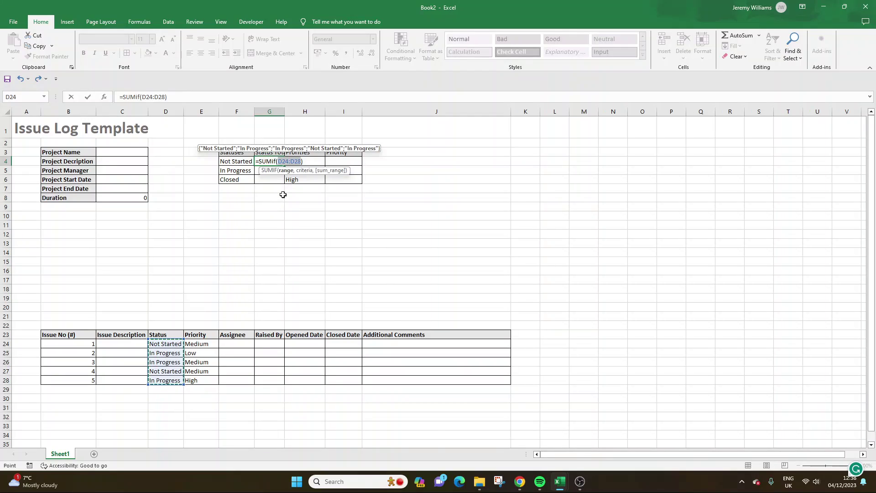
text(,)
click(240, 162)
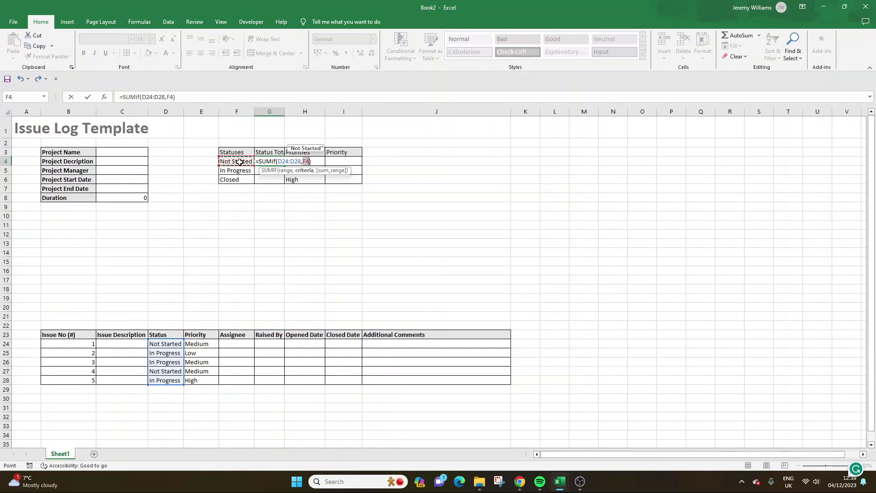
key(Return)
Step: Change the G4 formula to COUNTIF and copy it down to G5
click(283, 163)
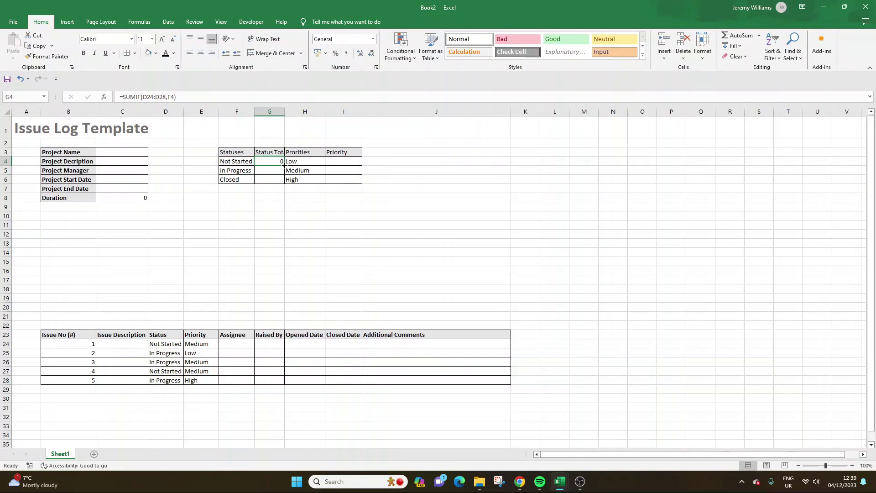
drag(285, 166, 283, 182)
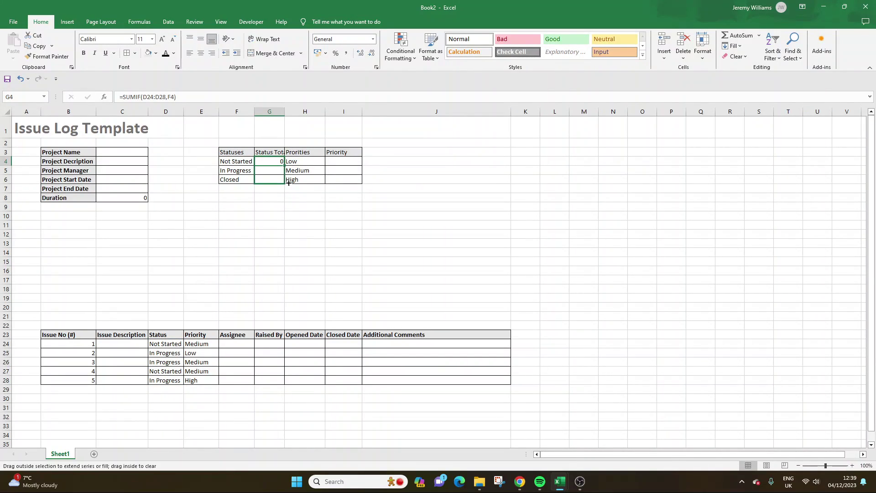
double_click(268, 161)
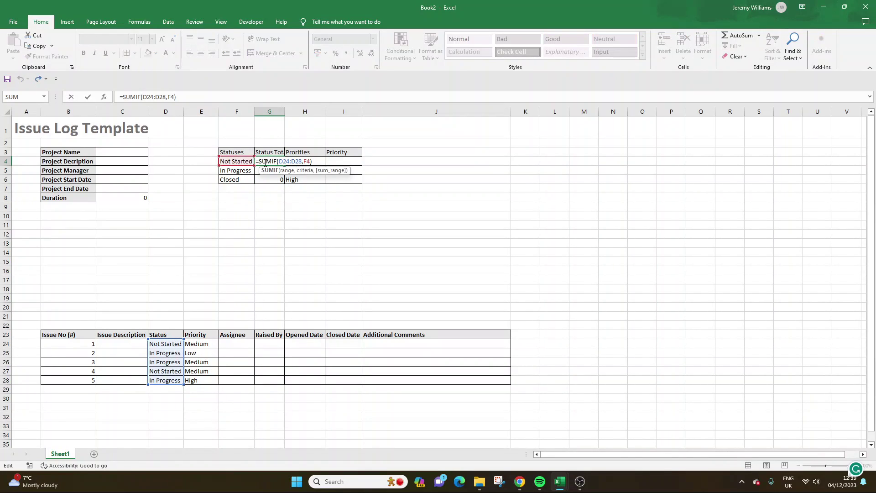
text(COUNT)
key(ctrl+Return)
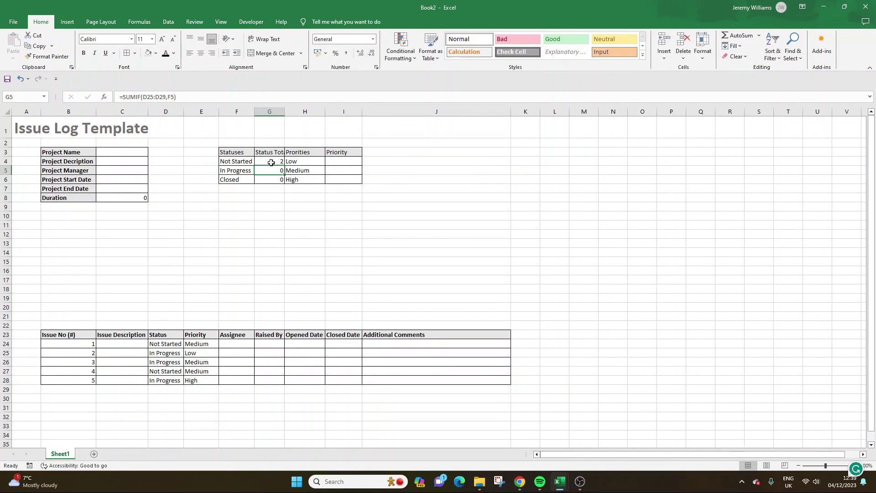
drag(285, 166, 288, 183)
Step: Adjust the counted range in G4's COUNTIF formula and fill it down to G6
click(279, 161)
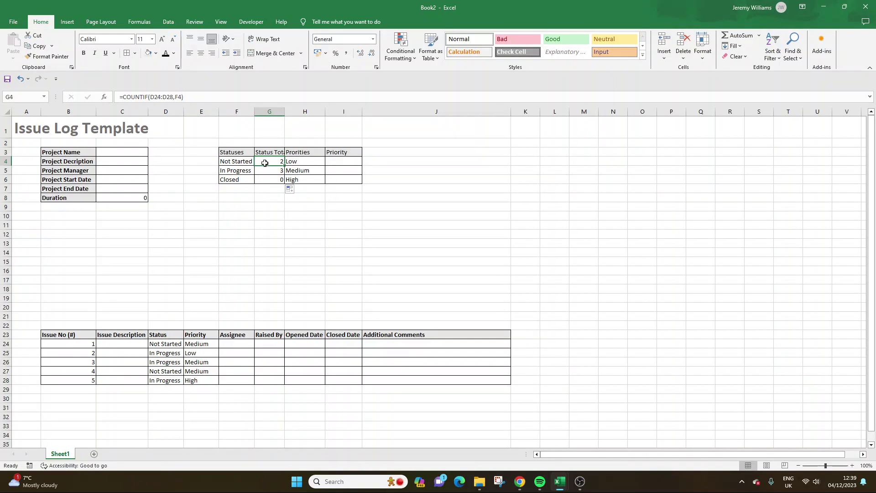
click(134, 97)
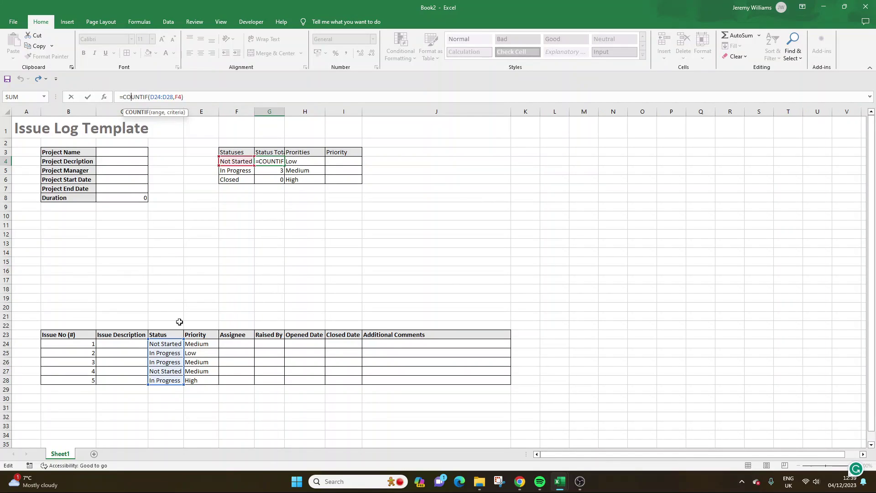
click(153, 95)
key(ctrl+Return)
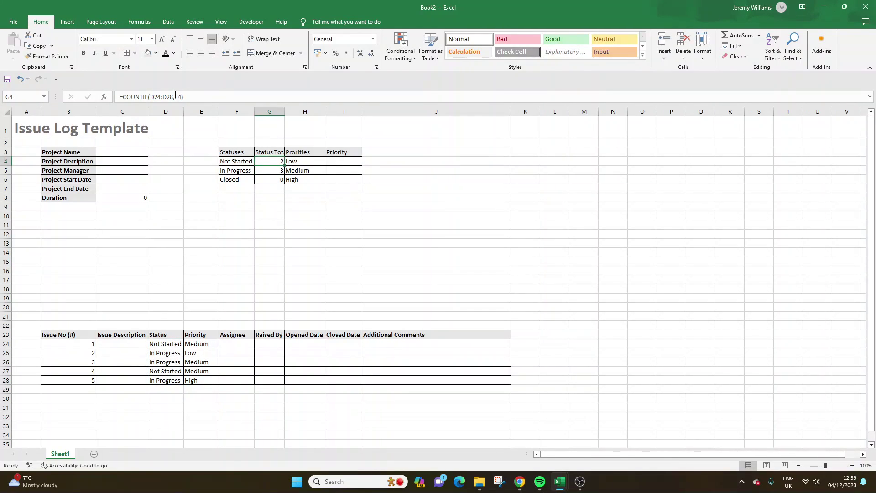
click(175, 96)
key(Return)
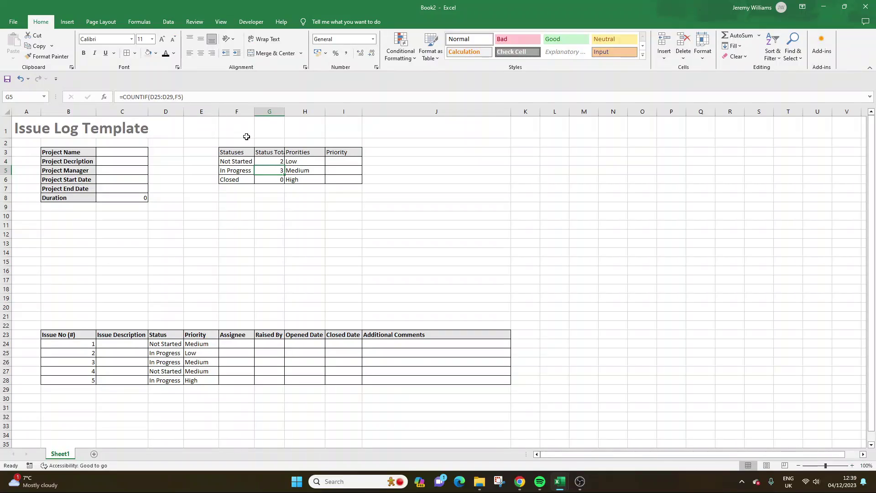
click(272, 161)
drag(284, 166, 285, 183)
Step: Set issue 5's status in D28 to Closed and check the status totals
click(176, 381)
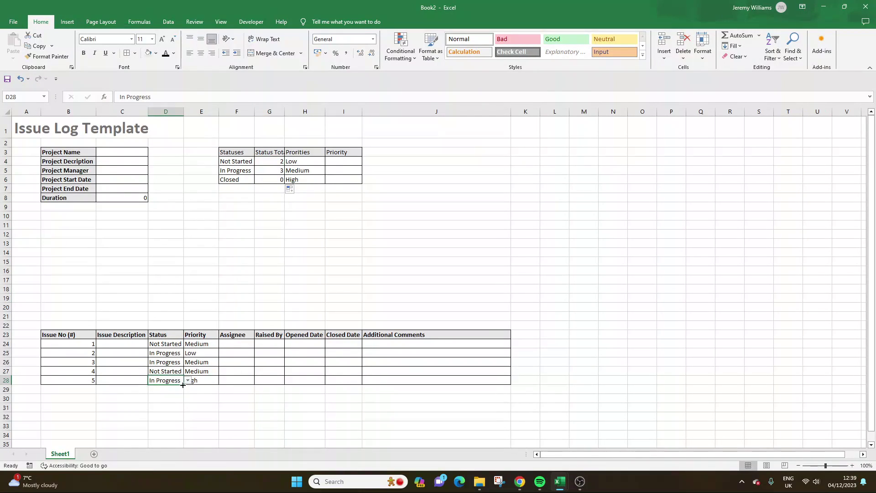
click(187, 381)
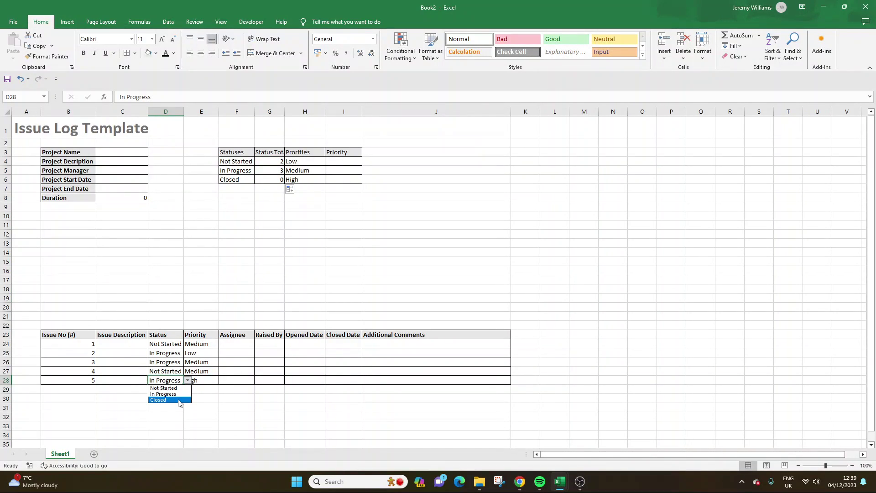
click(178, 399)
click(279, 169)
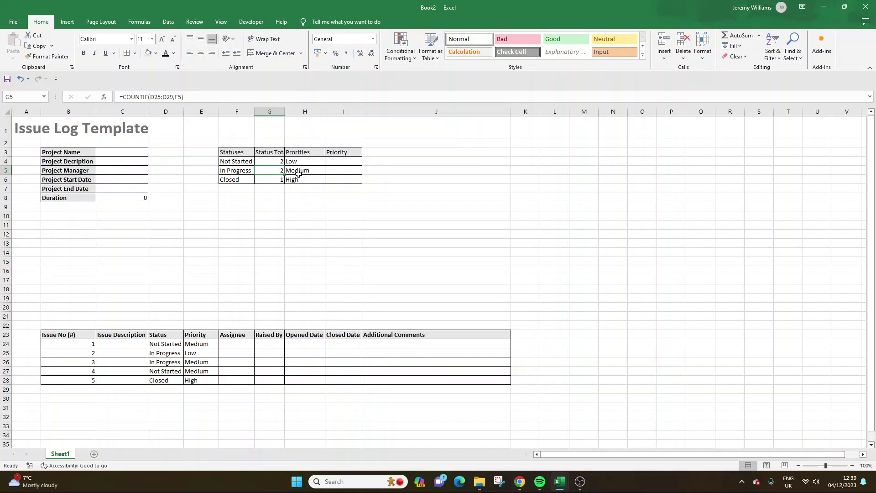
click(279, 162)
Step: Enter =COUNTIF(E:E,H4) in I4 and fill it down to I6, giving 1, 3, 1
click(337, 160)
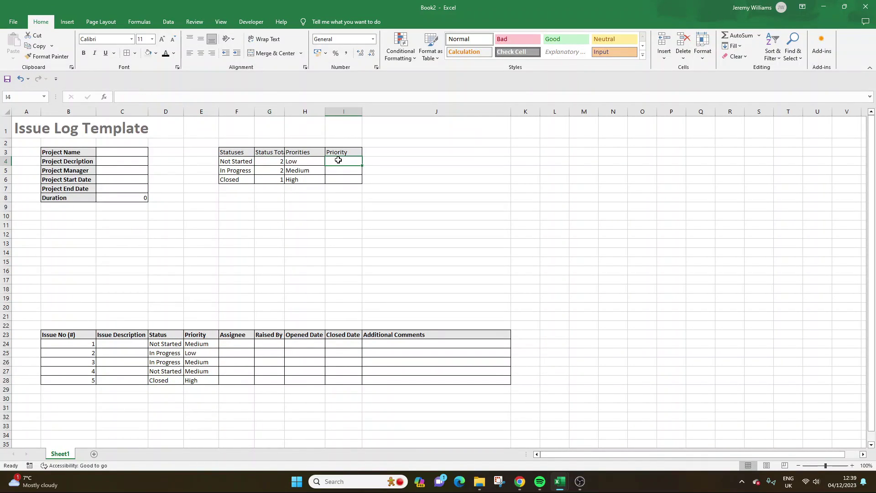
text(=countif()
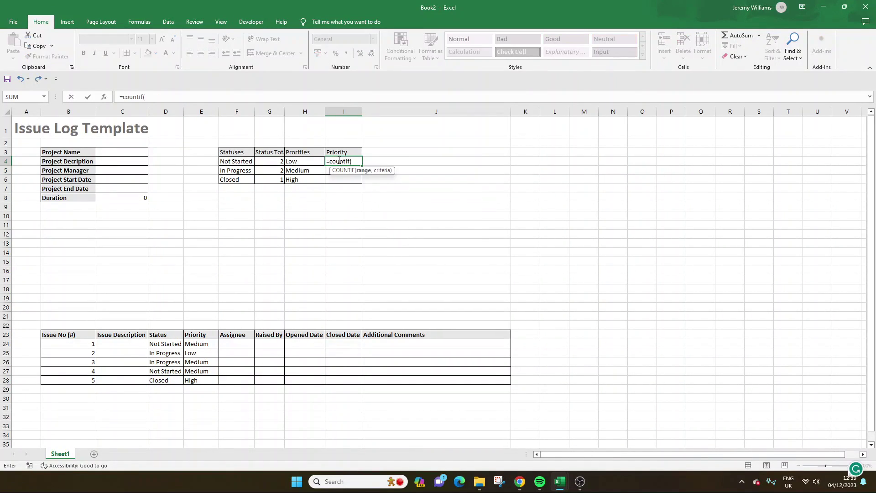
click(202, 344)
drag(204, 362, 198, 381)
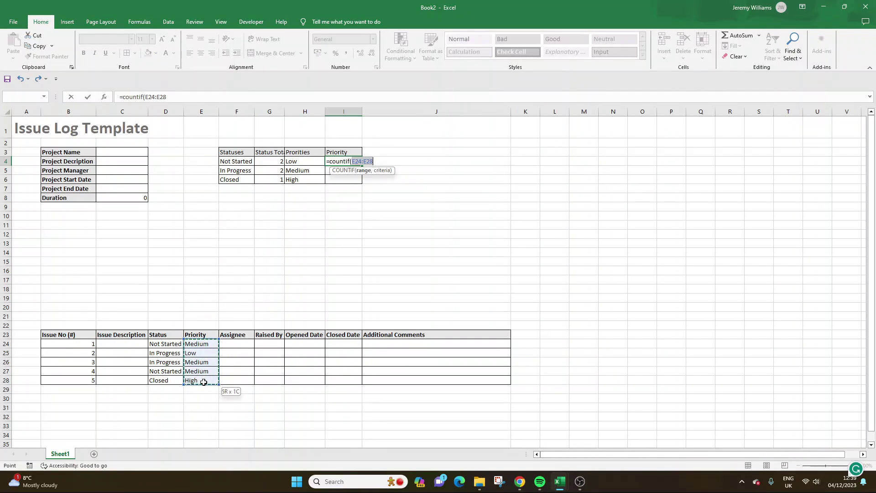
click(198, 111)
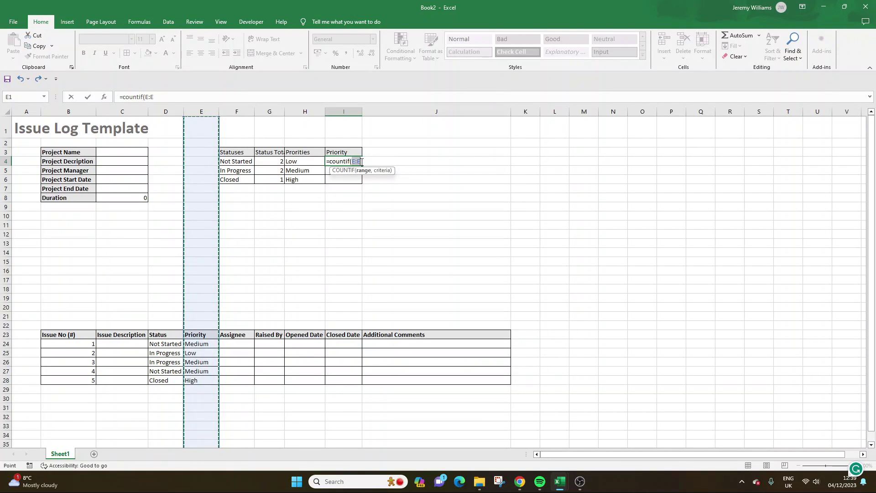
text(,)
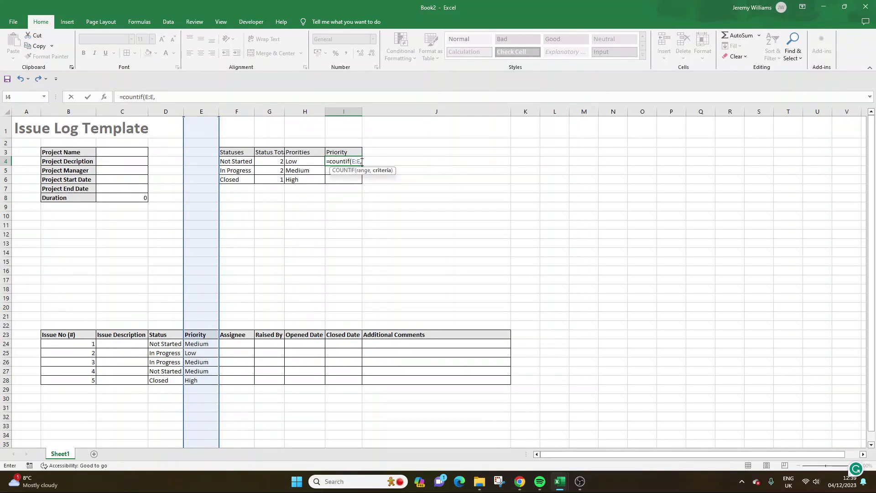
click(299, 161)
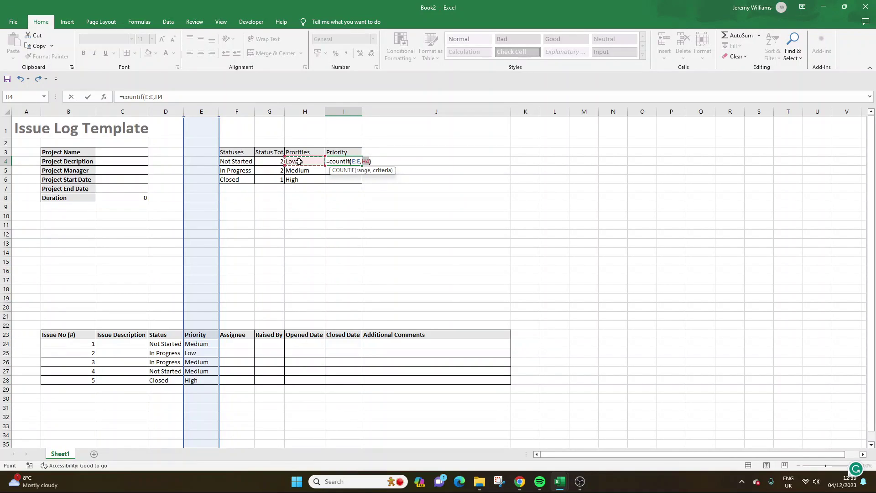
key(Return)
click(343, 161)
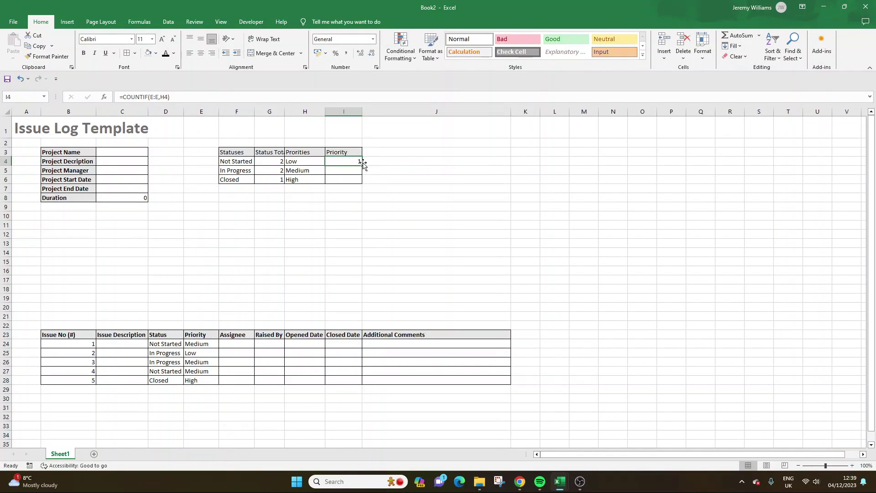
drag(362, 166, 363, 183)
Step: Make the summary headers F3:I3 bold
click(385, 196)
click(248, 153)
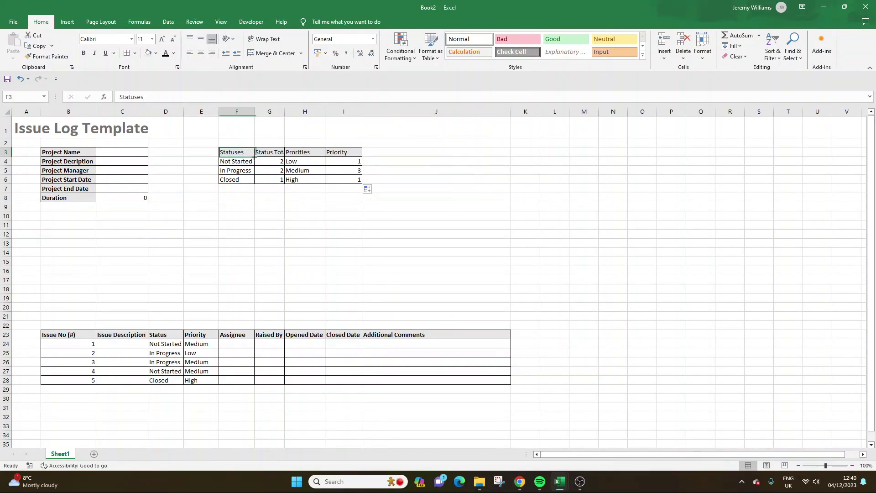
drag(326, 153, 236, 152)
click(84, 53)
Step: Enter a test High priority in E29 and check the High count in I6
click(202, 389)
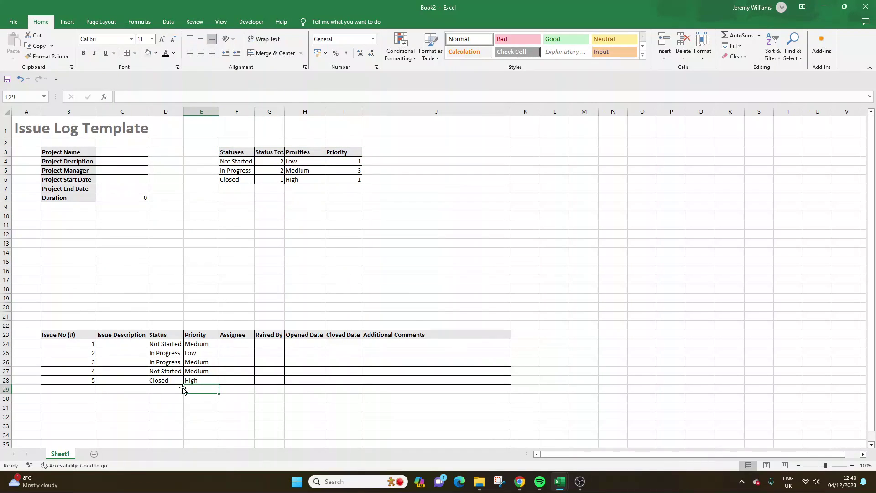
click(78, 405)
click(201, 387)
drag(201, 344, 202, 371)
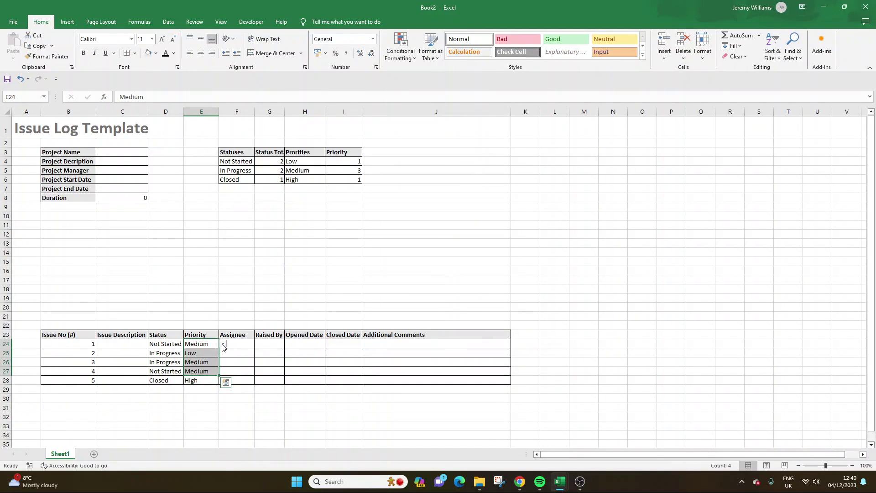
click(203, 389)
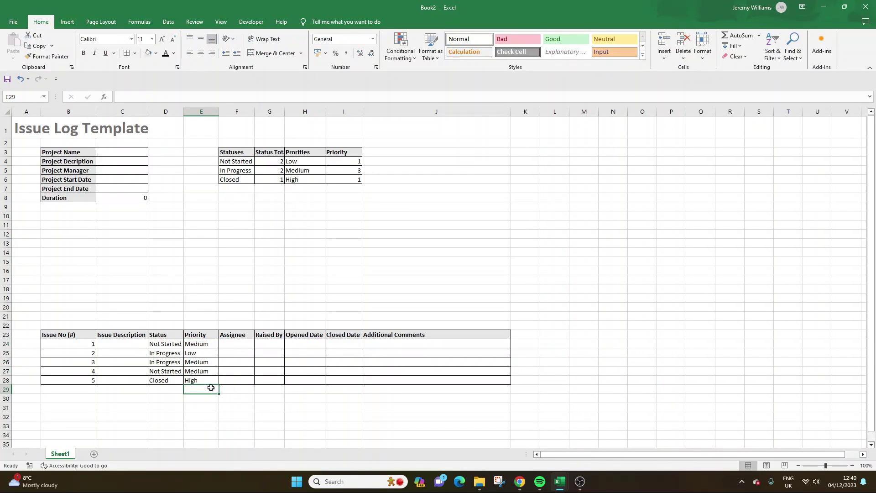
text(High)
key(Return)
click(352, 179)
Step: Undo a second test entry in E30 and clear the High value from E29
click(197, 397)
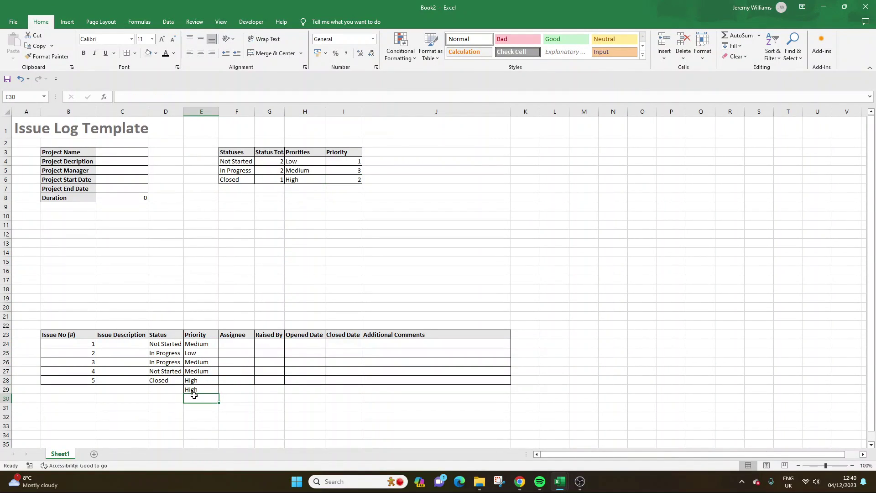
text(High)
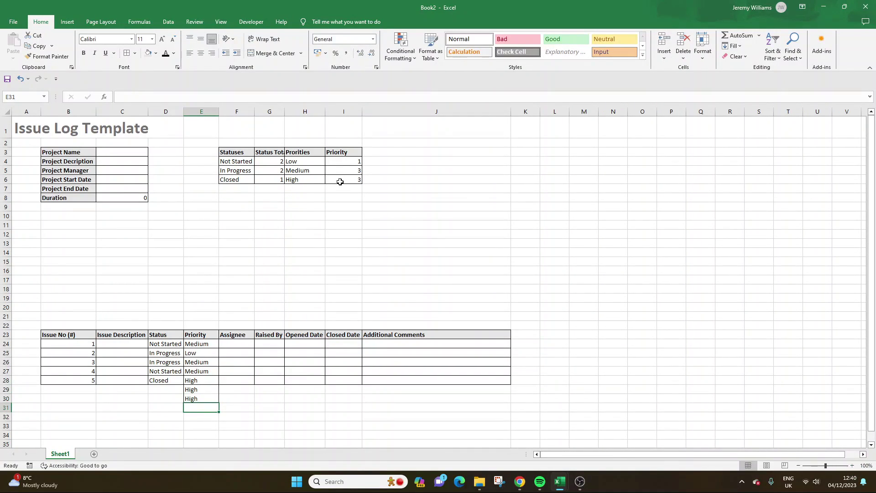
key(Return)
key(ctrl+z)
key(Up)
key(BackSpace)
click(182, 357)
Step: Re-enter a test value in E29, then delete the mistaken 1High entry
click(202, 388)
text(H)
key(Return)
key(Up)
text(#)
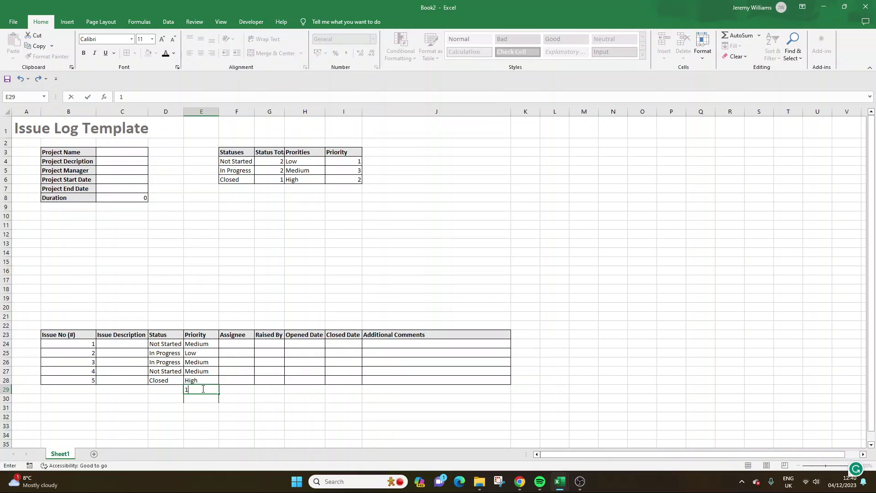
text(High)
key(Return)
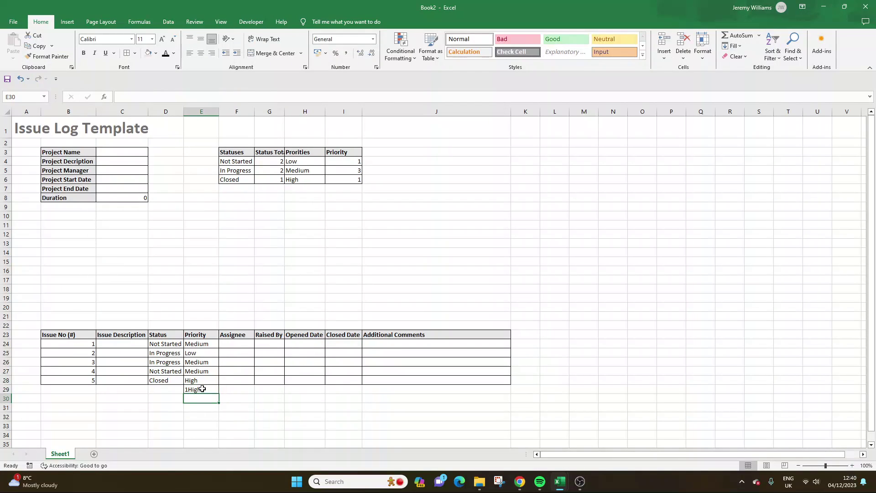
double_click(203, 388)
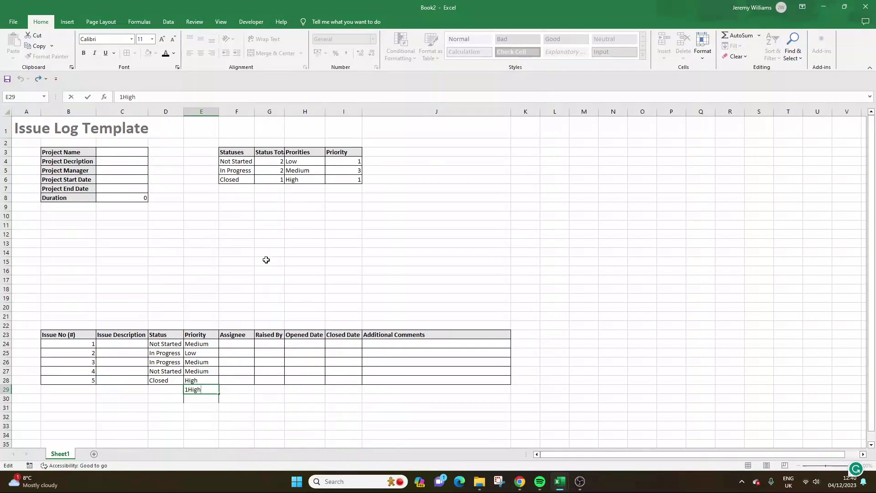
double_click(198, 389)
key(BackSpace)
click(4, 398)
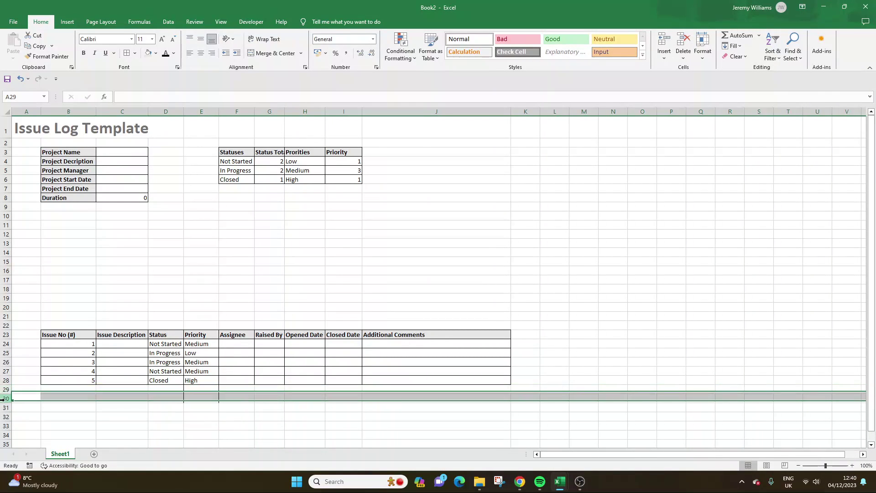
Step: Delete the empty rows 29 and 30 below the issue log
right_click(2, 397)
key(Escape)
drag(4, 389, 3, 398)
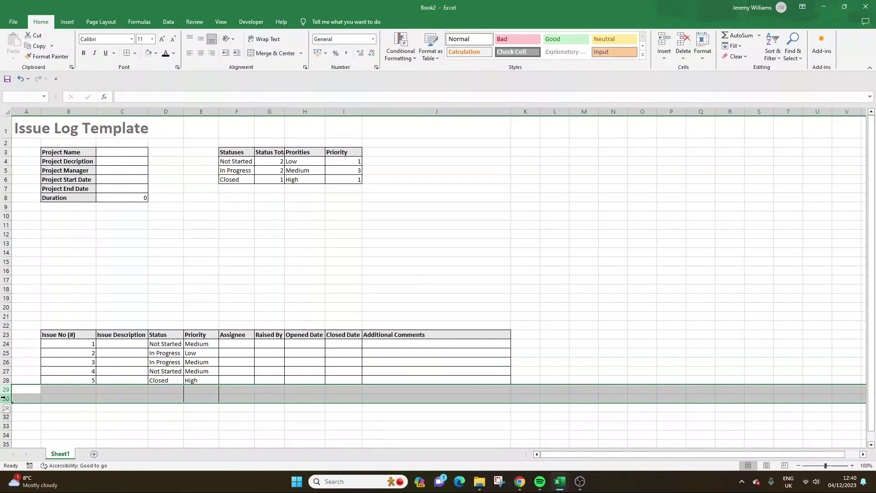
right_click(3, 398)
click(36, 337)
click(241, 271)
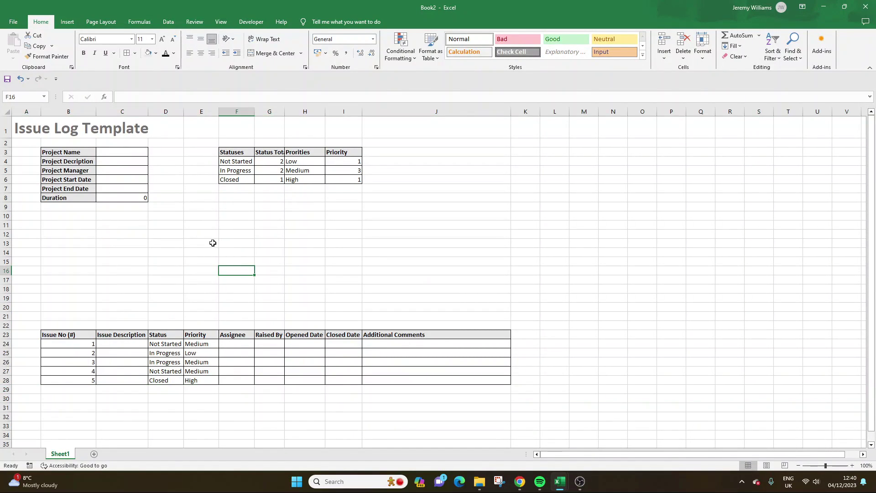
Step: Select the statuses and their totals F4:G6 for charting
drag(255, 158, 366, 189)
click(347, 207)
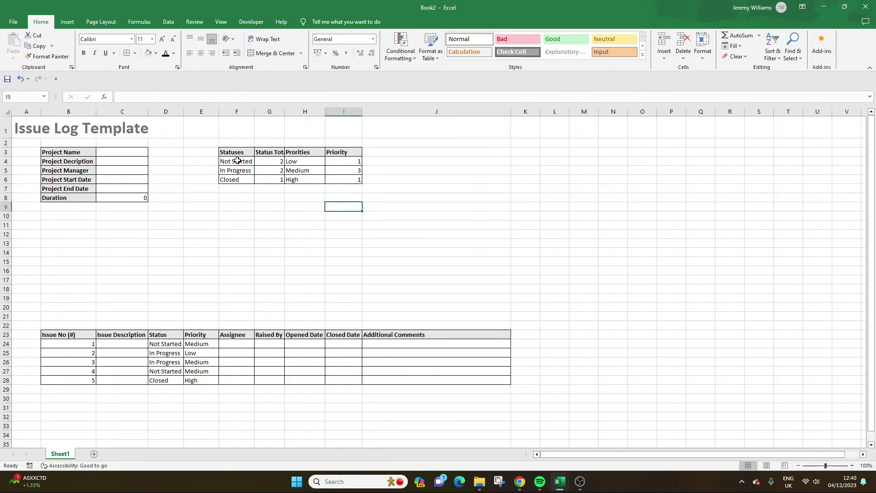
drag(237, 161, 274, 182)
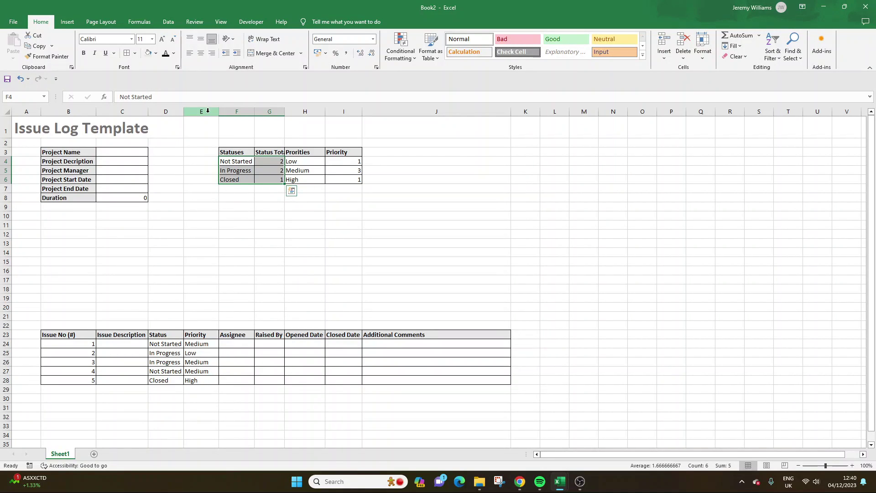
Step: Insert a recommended pie chart of the status totals and move it to columns C–H
click(68, 22)
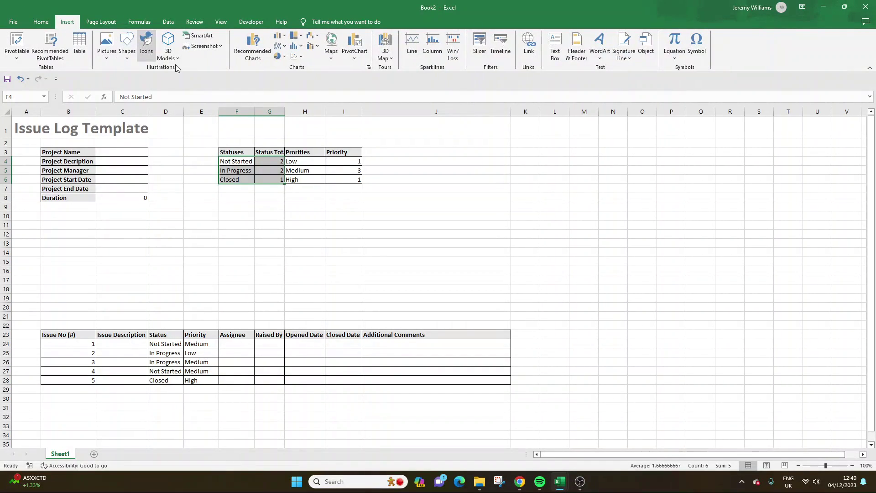
click(256, 54)
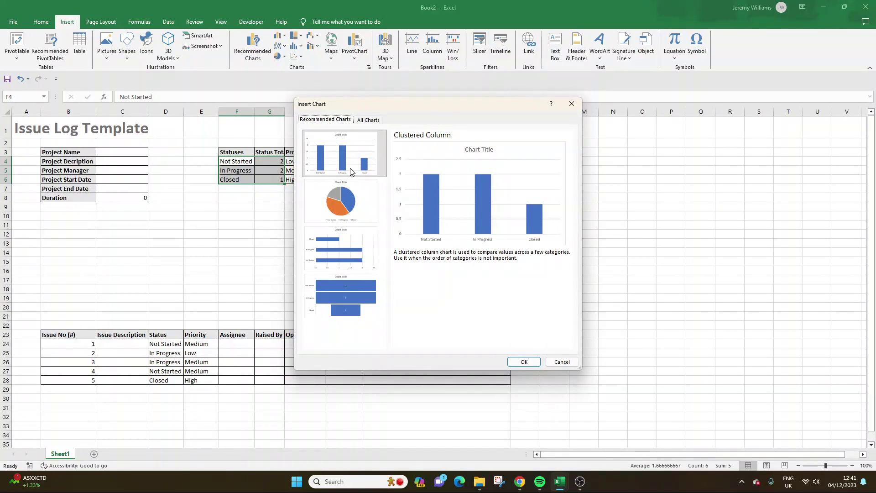
click(358, 201)
click(534, 361)
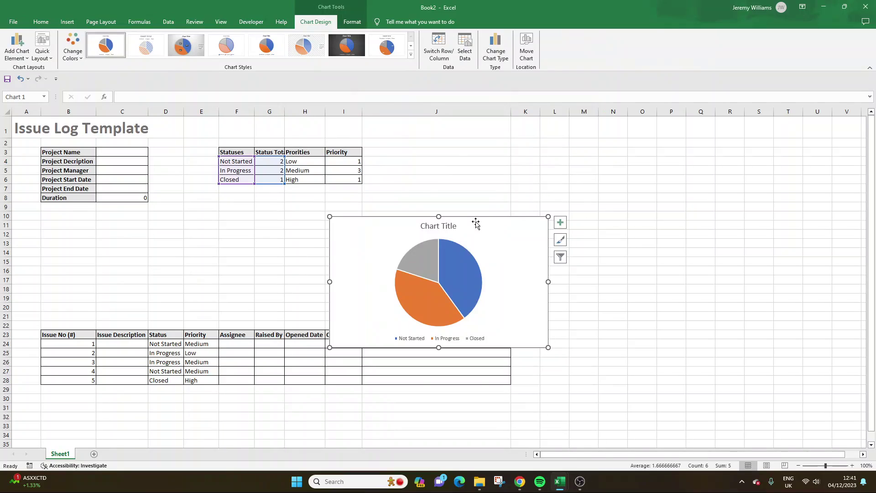
mouse_move(476, 223)
mouse_down()
mouse_move(268, 199)
mouse_move(254, 202)
mouse_move(268, 222)
mouse_move(248, 219)
mouse_up()
Step: Apply chart Style 6 with percentage labels and a legend
click(160, 49)
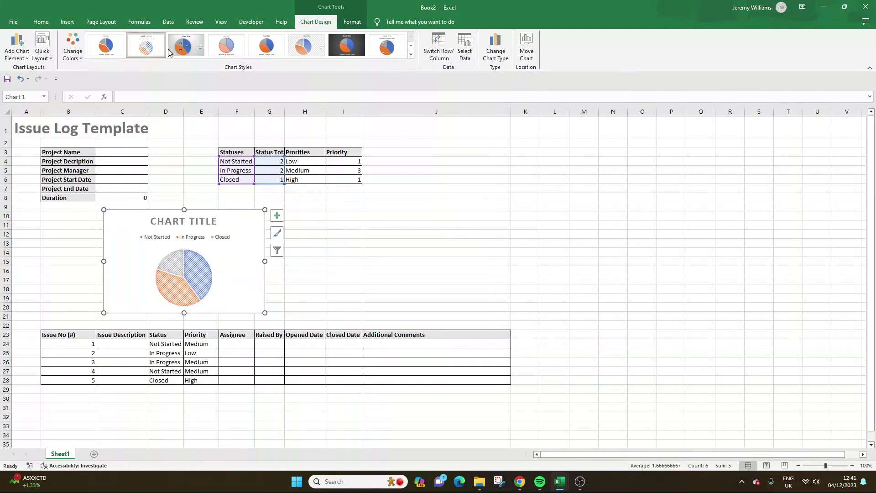
click(181, 49)
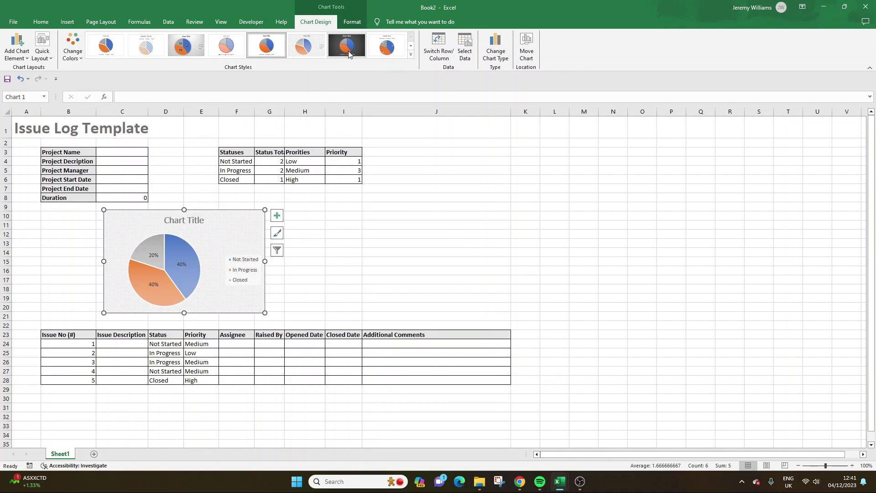
click(309, 54)
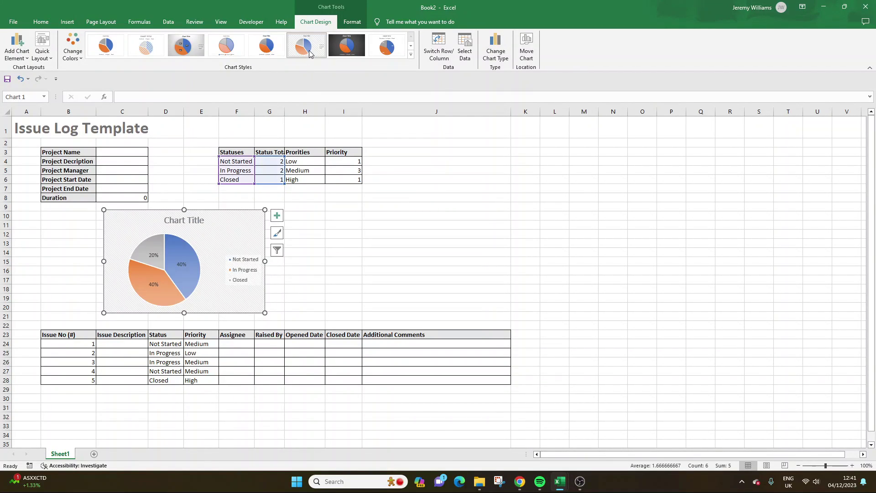
Step: Retitle the status chart 'Status Overview'
click(180, 218)
triple_click(180, 219)
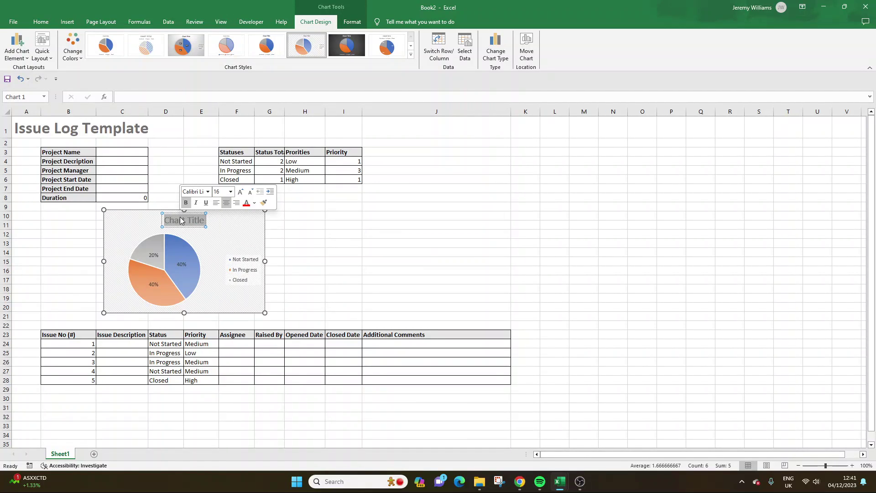
text(Status Over)
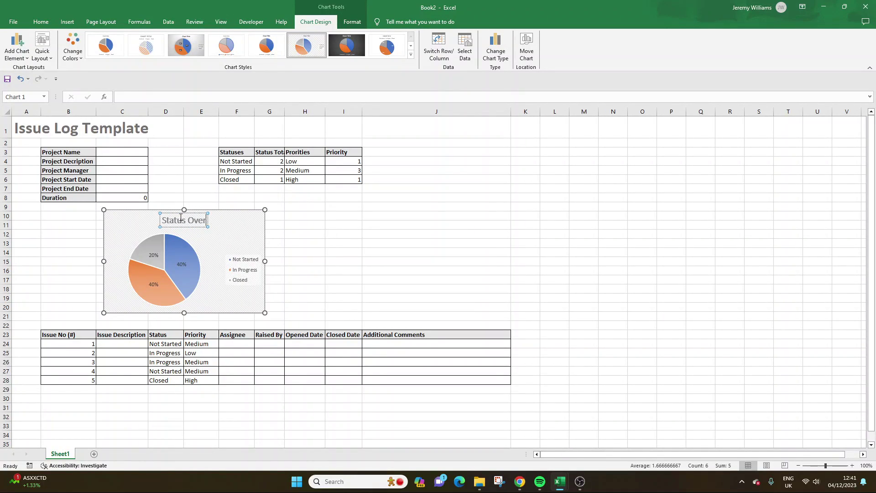
text(view)
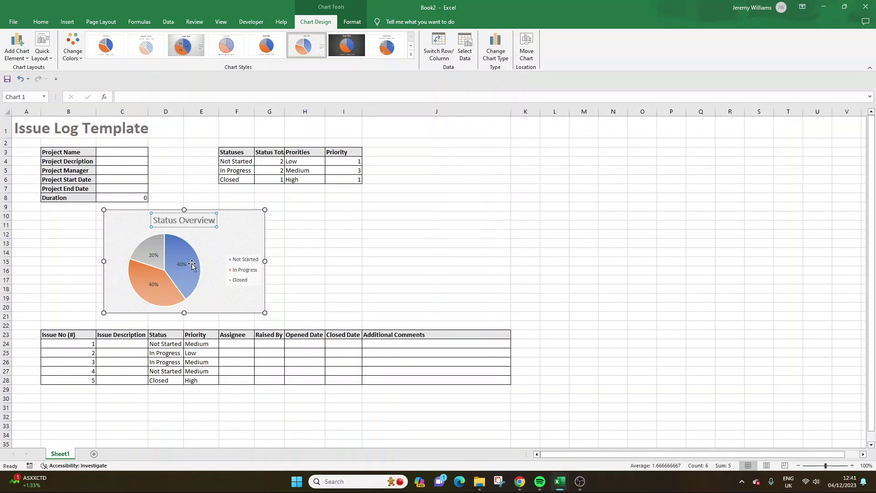
Step: Apply Chart Style 4 with lighter colours and legend below, and move the chart left
mouse_move(191, 264)
click(192, 265)
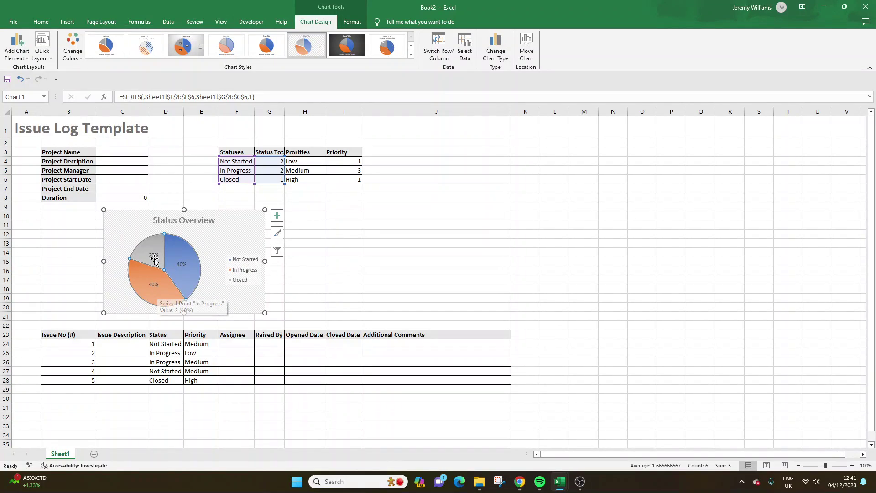
click(288, 273)
click(117, 218)
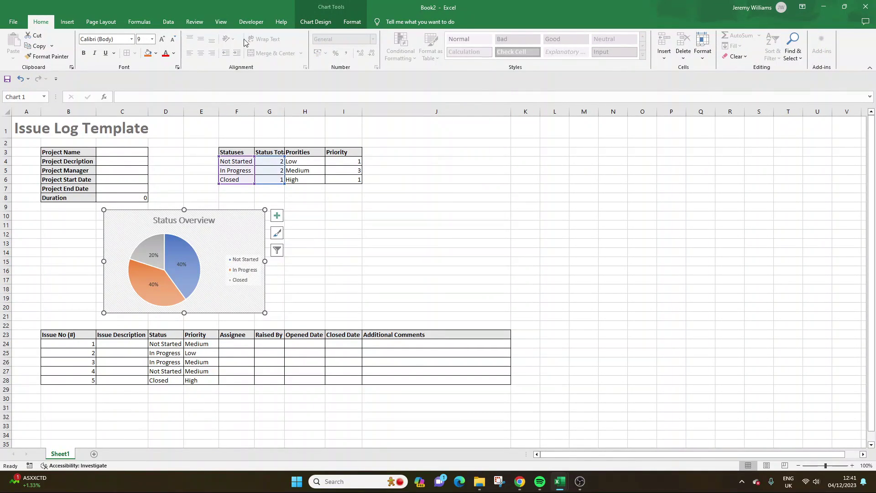
click(437, 270)
click(118, 218)
click(314, 23)
click(226, 46)
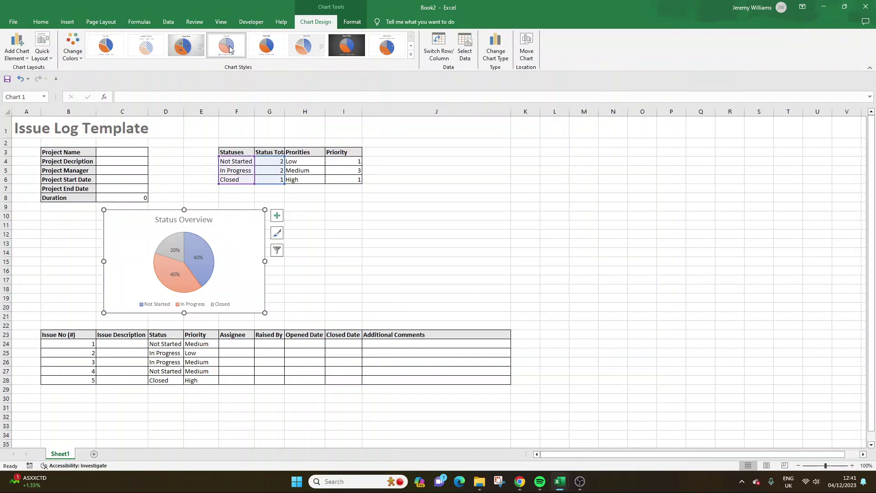
drag(205, 214, 155, 211)
click(311, 227)
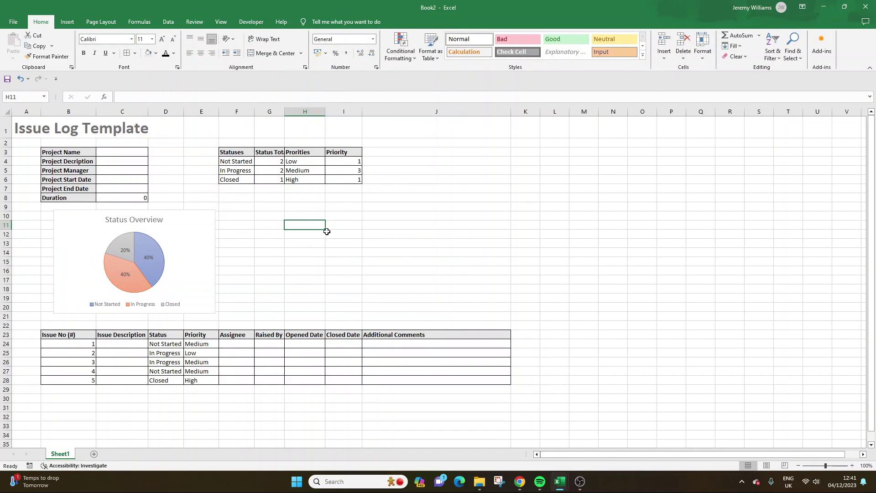
Step: Insert a recommended pie chart of the priority counts H4:I6
drag(300, 165, 353, 179)
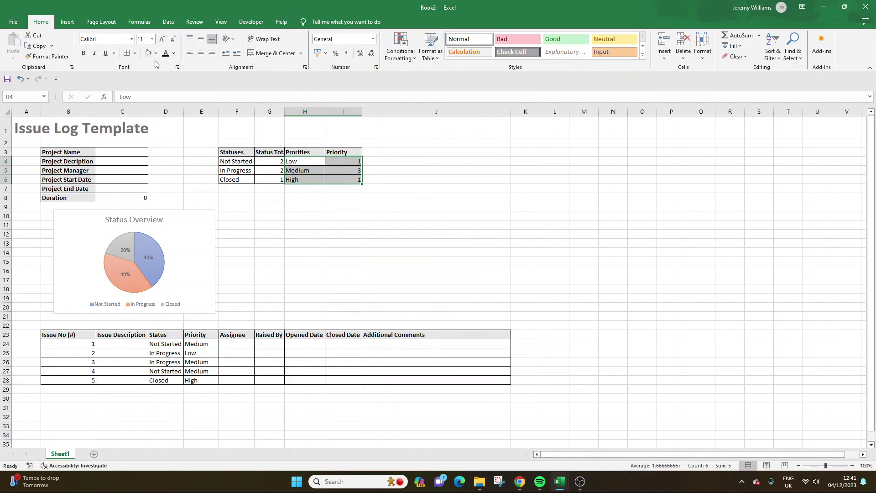
click(75, 23)
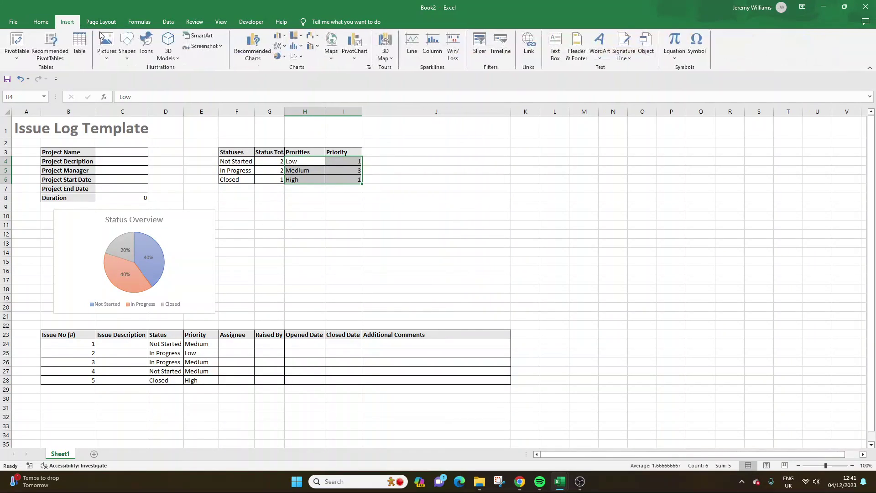
click(250, 51)
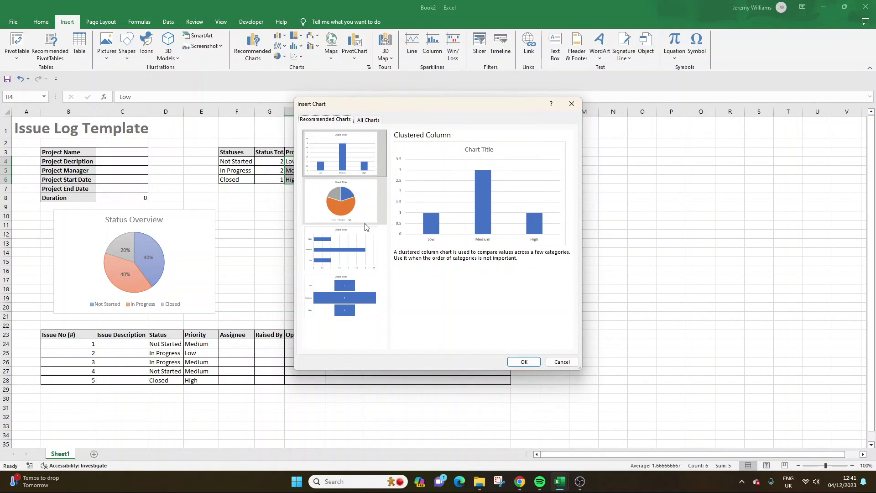
click(352, 212)
click(524, 361)
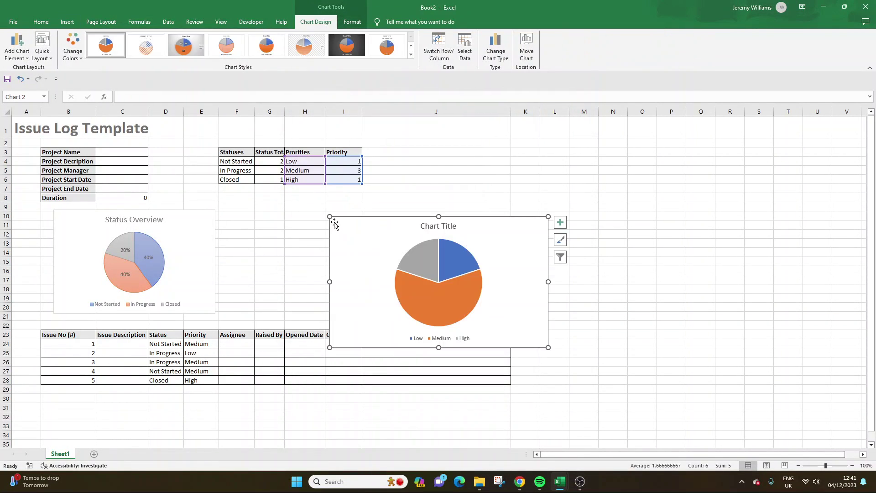
Step: Move and shrink the priority pie beside Status Overview and give it a lighter style
drag(338, 223, 381, 208)
drag(456, 198, 384, 219)
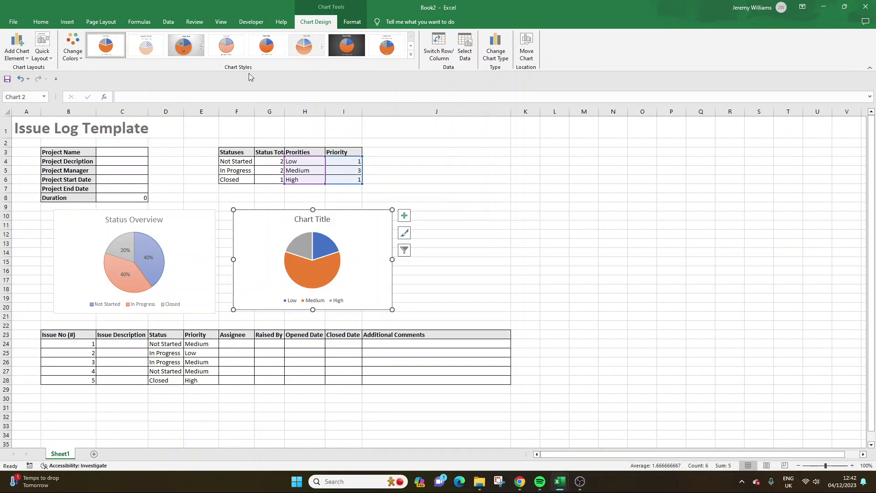
click(225, 51)
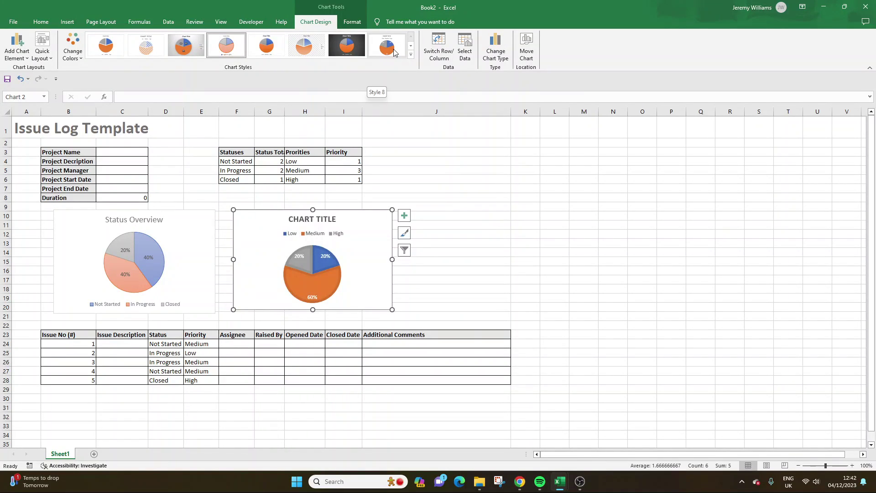
click(410, 45)
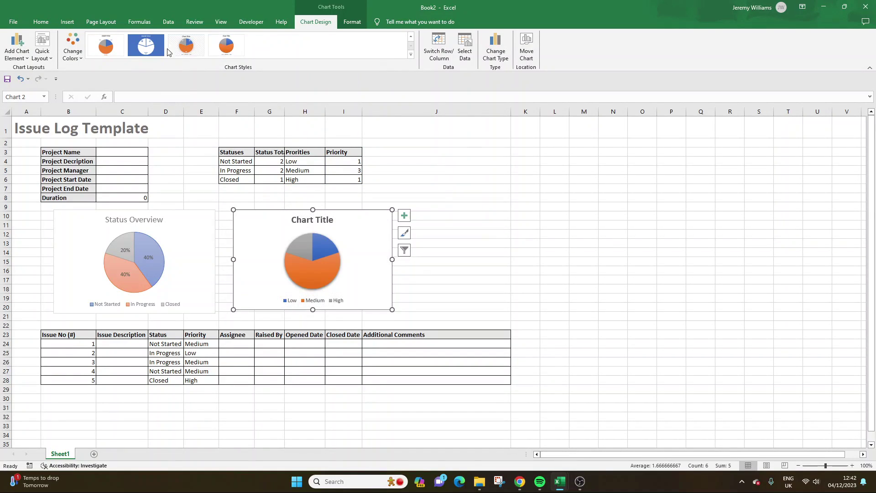
Step: Delete the new priority pie and paste a copy of Status Overview beside the original
key(Escape)
click(347, 229)
key(Delete)
click(192, 229)
key(ctrl+c)
click(343, 225)
key(ctrl+v)
drag(337, 220, 266, 214)
Step: Replace 'Status' in the copied chart's title with 'Priority'
click(315, 221)
double_click(315, 221)
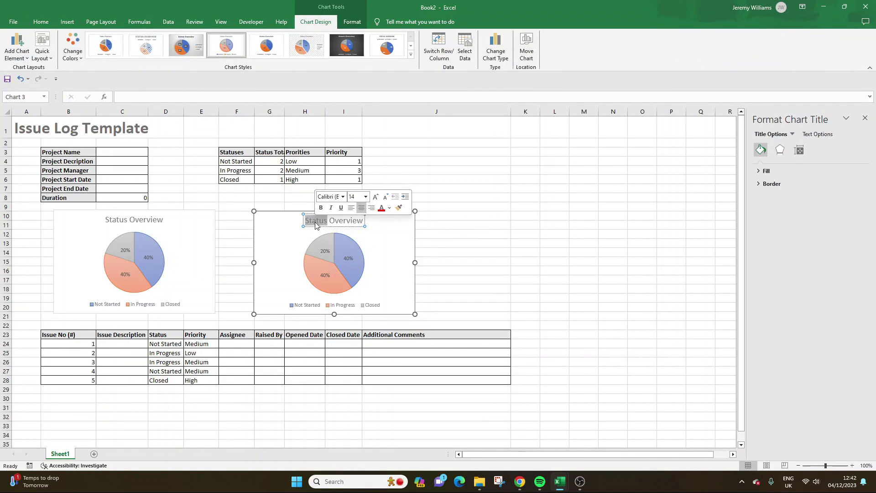
text(Prior)
text(ity)
Step: Bring up the Select Data Source dialog for the copied chart, currently showing $F$4:$G$6
click(283, 234)
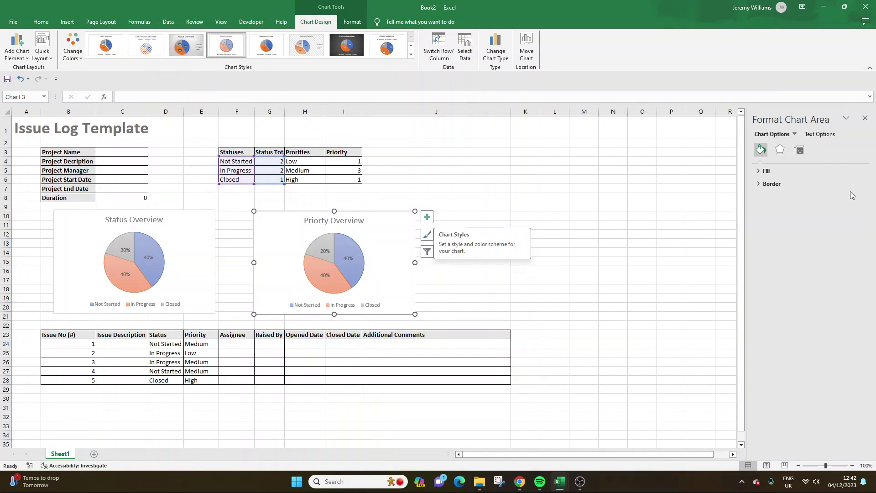
click(780, 150)
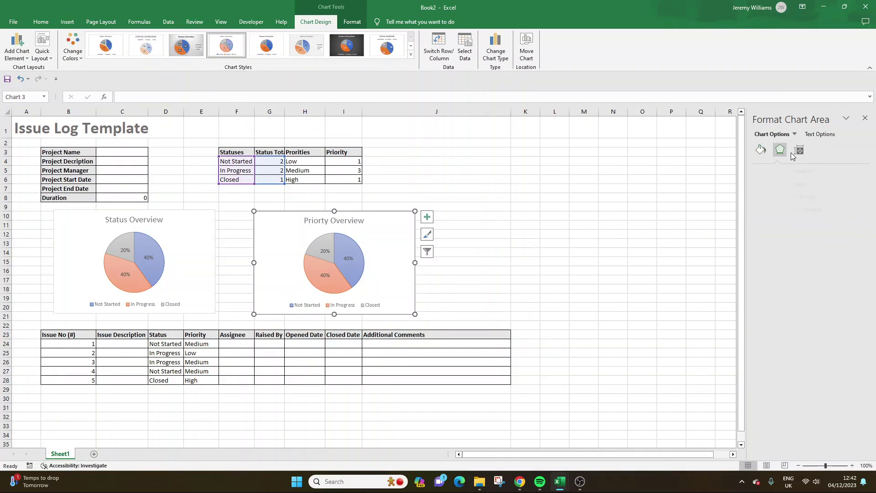
right_click(277, 218)
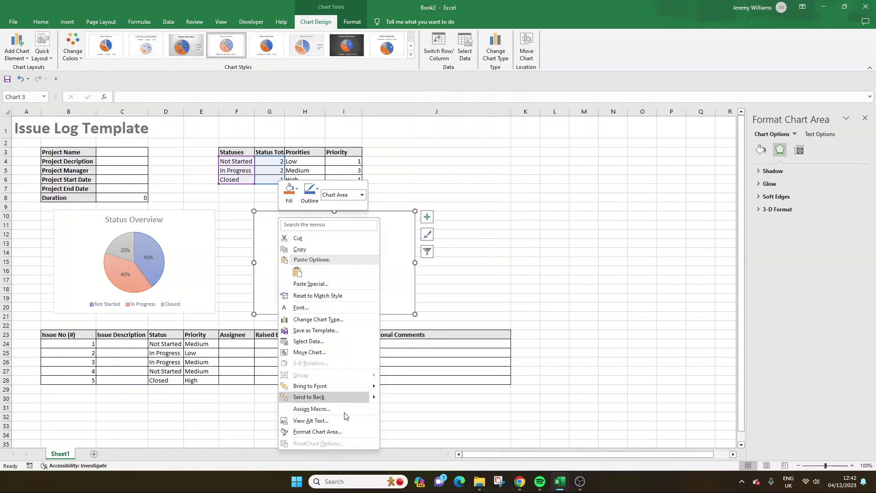
click(308, 340)
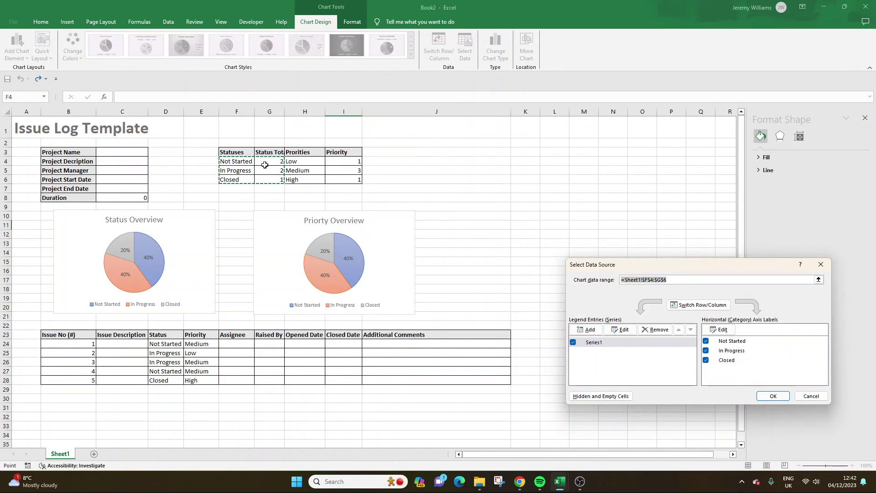
Step: Point the copied pie's data range to H4:I6 so it shows Low, Medium and High priority counts
click(300, 162)
drag(301, 162, 358, 180)
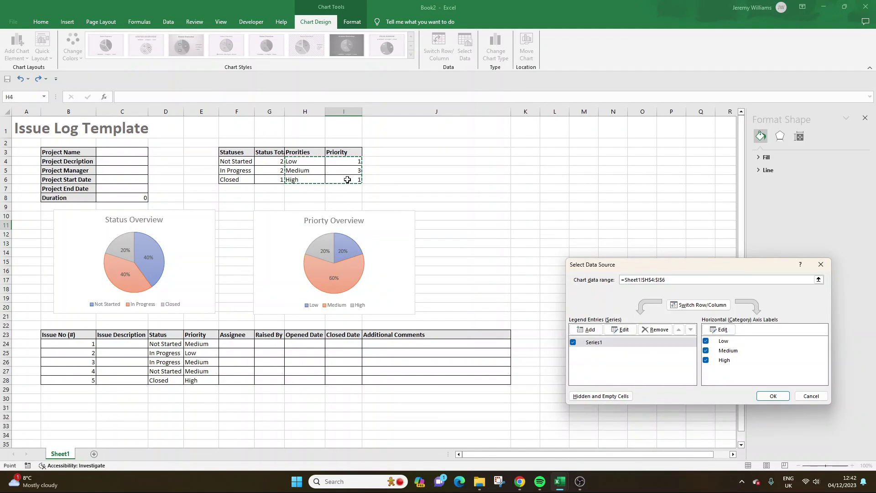
click(762, 394)
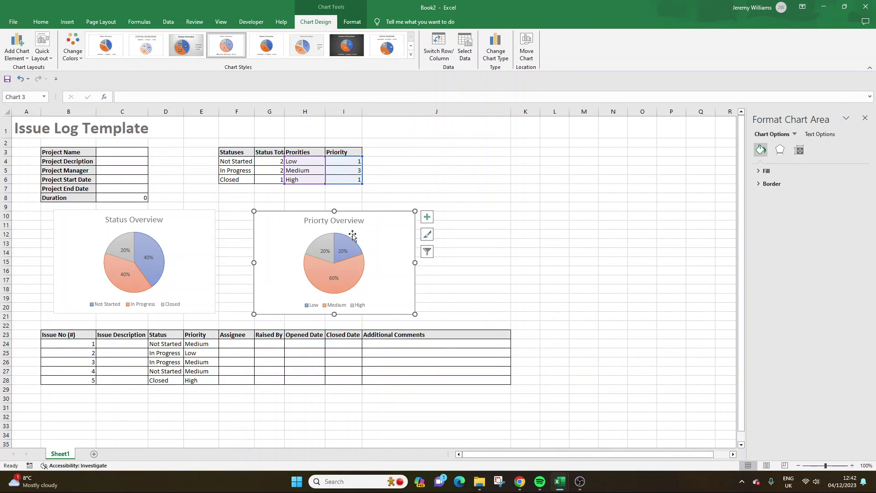
click(341, 279)
click(474, 278)
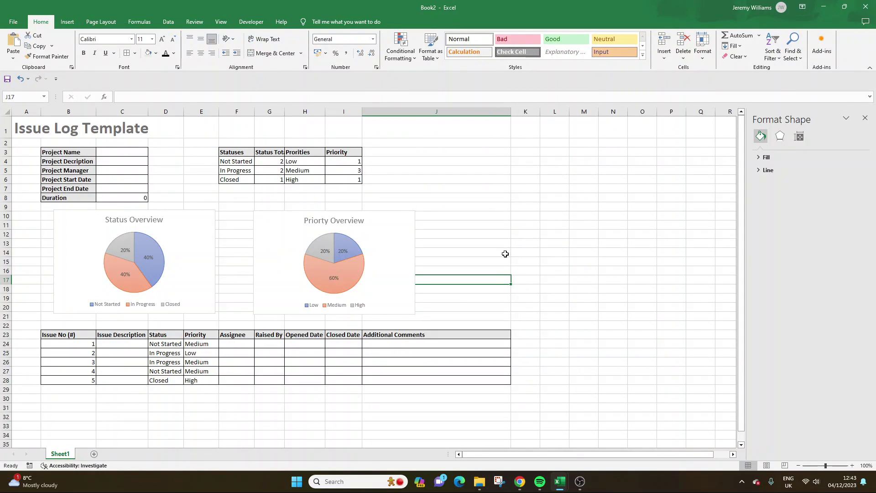
Step: Untick Gridlines in the View tab, close the Format Shape pane, and widen column G for 'Status Total'
click(221, 21)
click(106, 46)
click(583, 233)
click(865, 118)
click(431, 196)
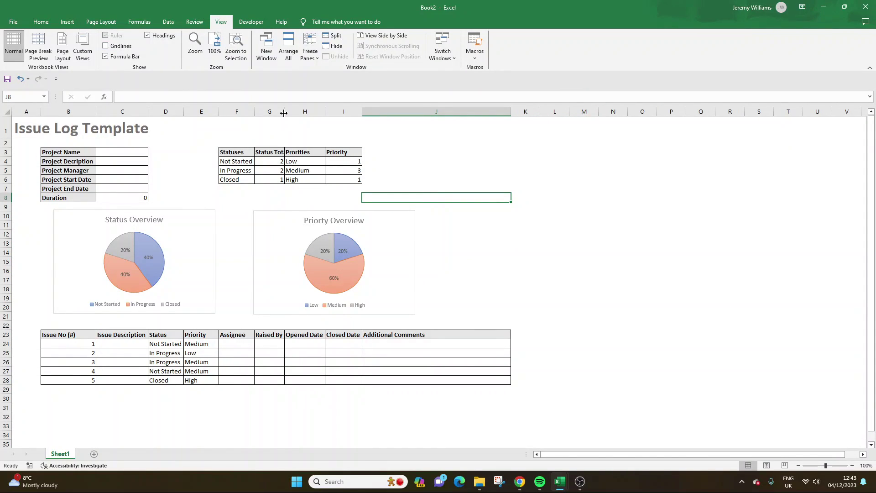
drag(284, 113, 295, 113)
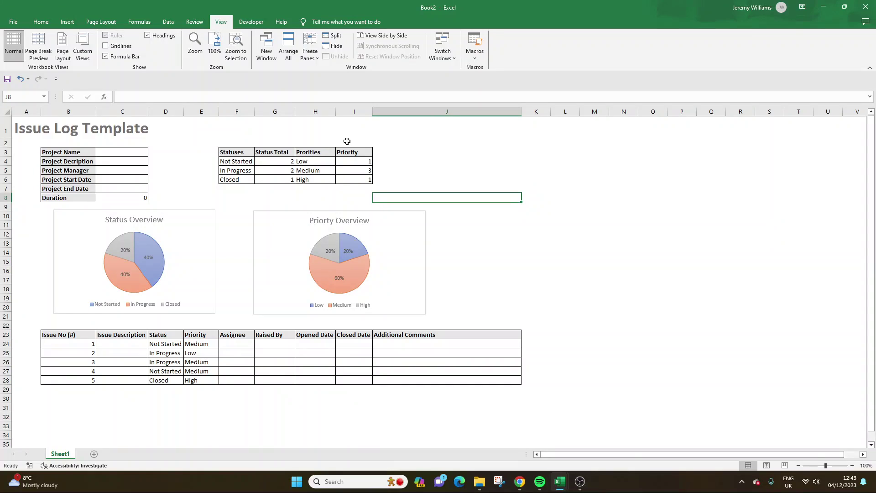